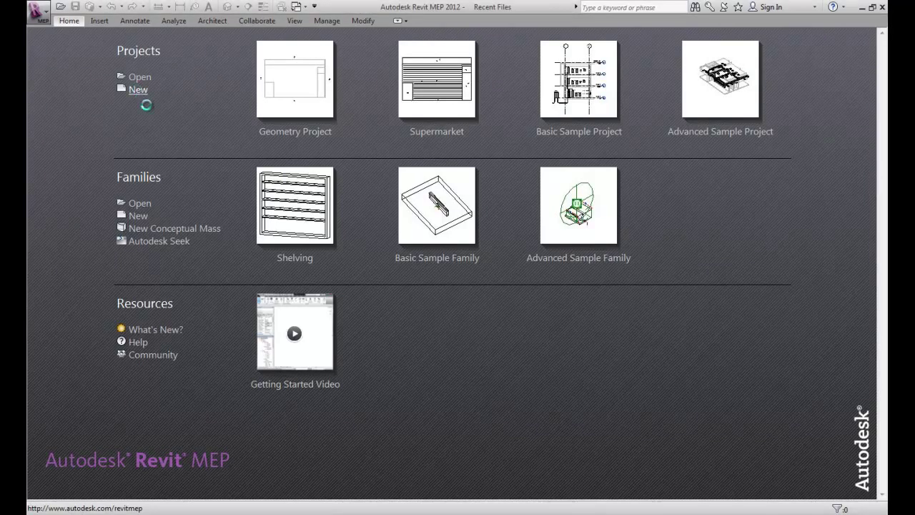
Scroll the new project's East - Mech elevation showing Level 1 and Level 2.
scroll(107, 386, down, 4)
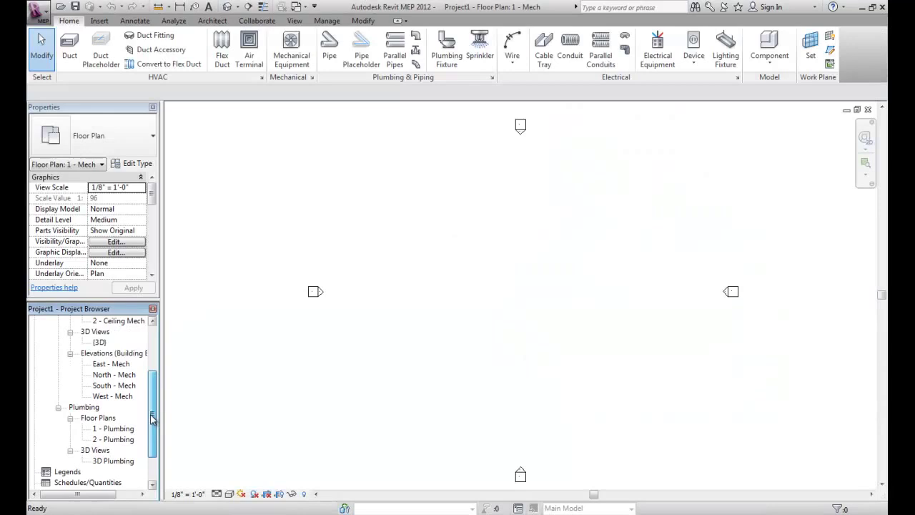
Raise Level 2 to 18' 0" in the East - Mech elevation, then return to 1 - Mech.
double_click(113, 331)
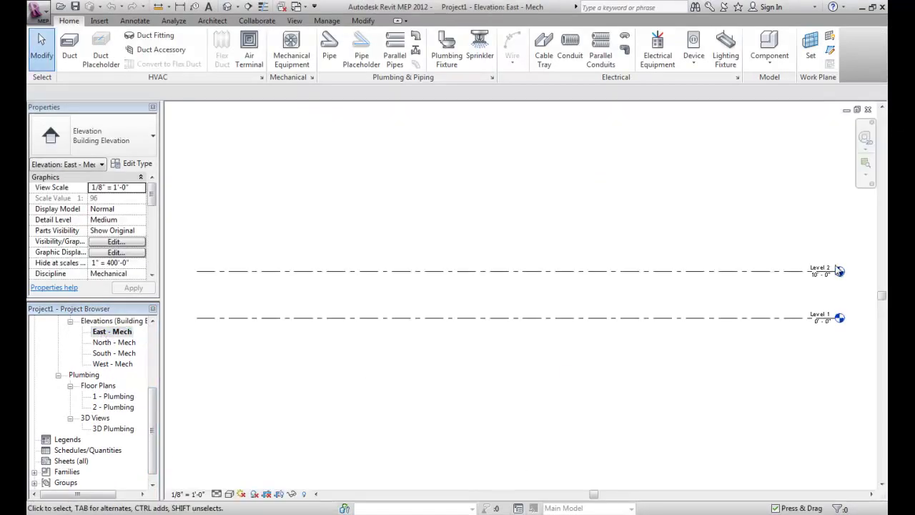
scroll(833, 269, up, 5)
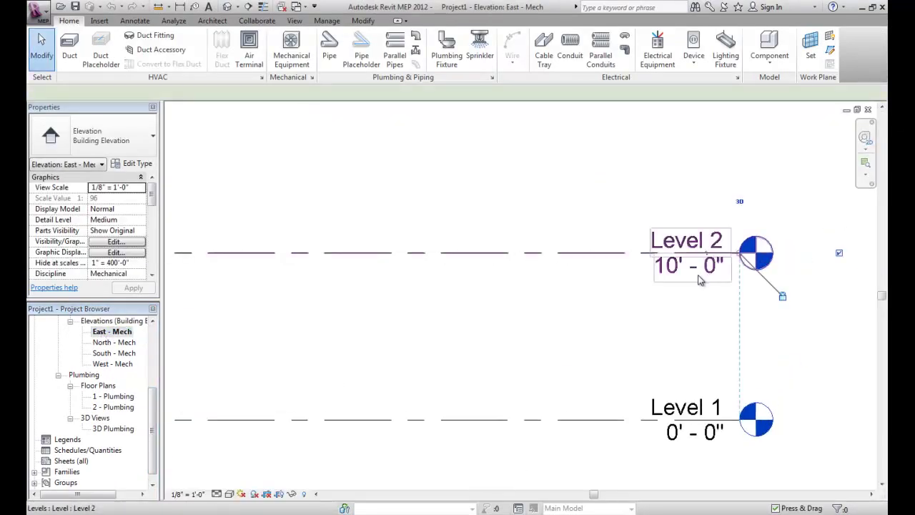
click(706, 272)
click(704, 270)
text(18)
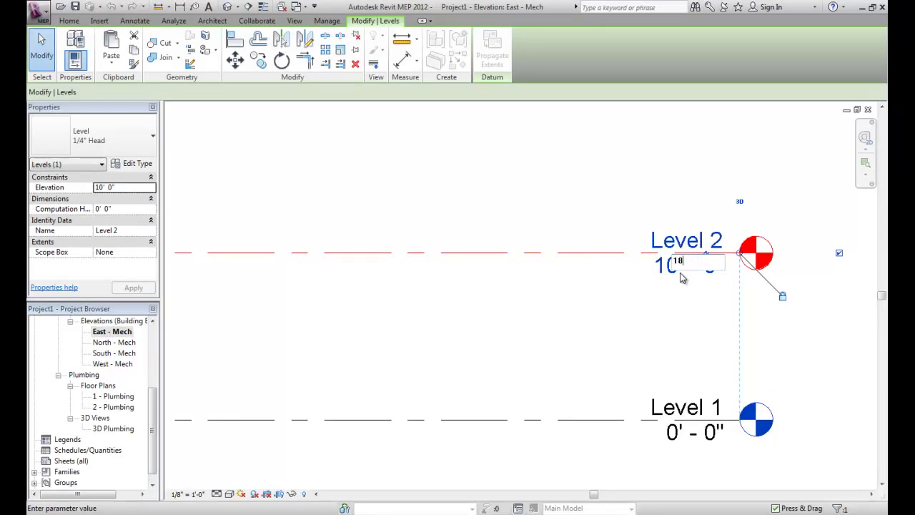
key(Return)
scroll(801, 231, down, 5)
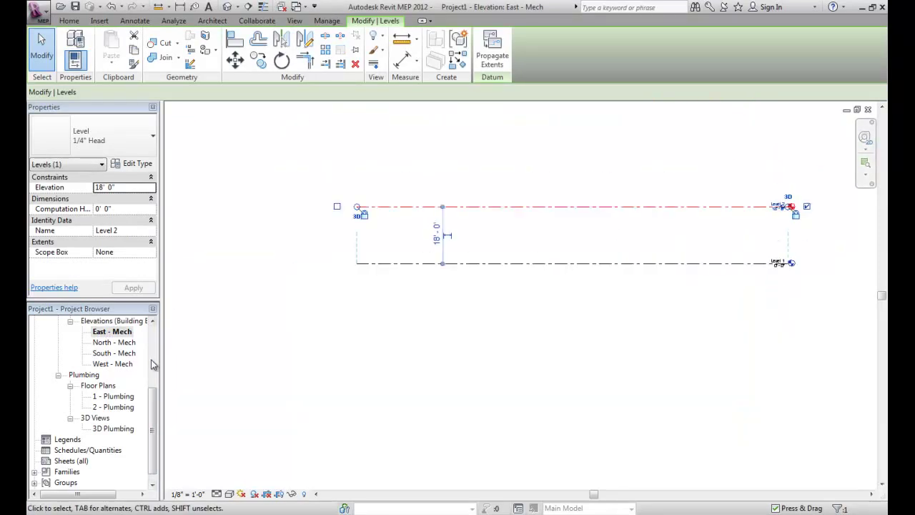
scroll(153, 365, up, 5)
double_click(107, 364)
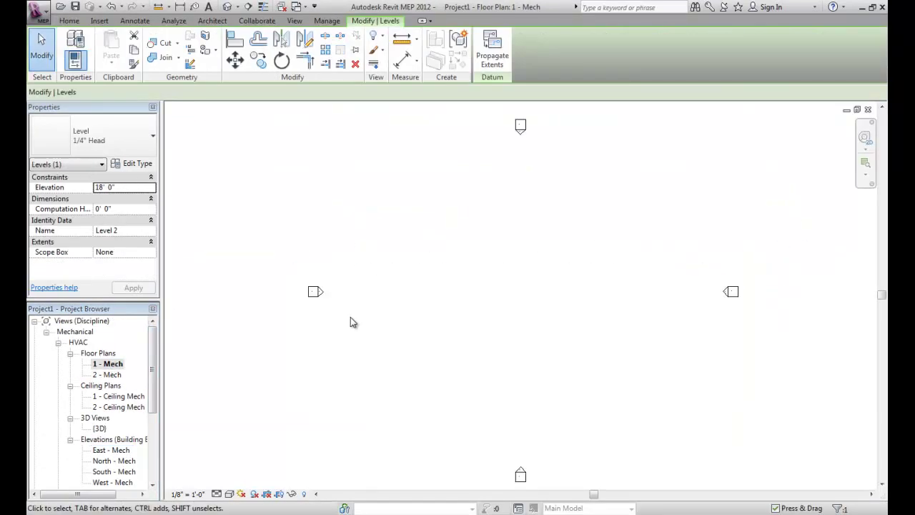
Start an architectural floor and set its type's Function to Exterior.
click(218, 21)
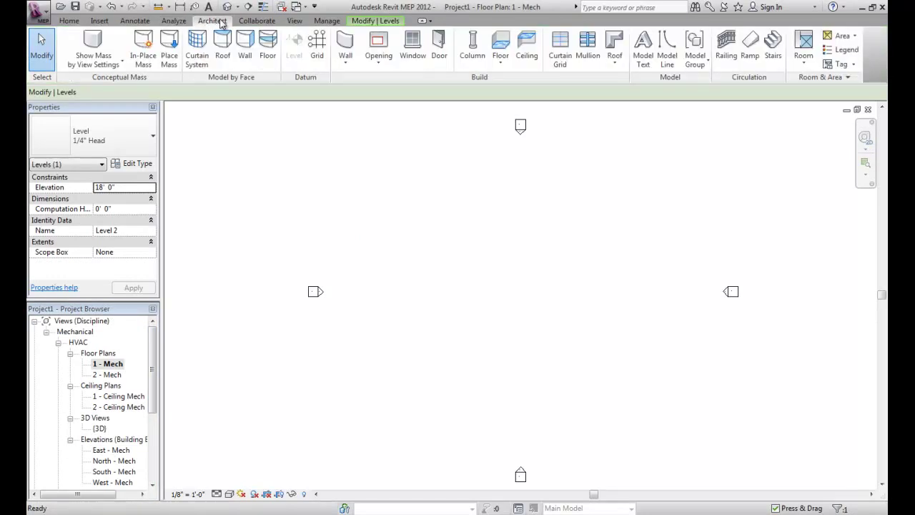
click(501, 62)
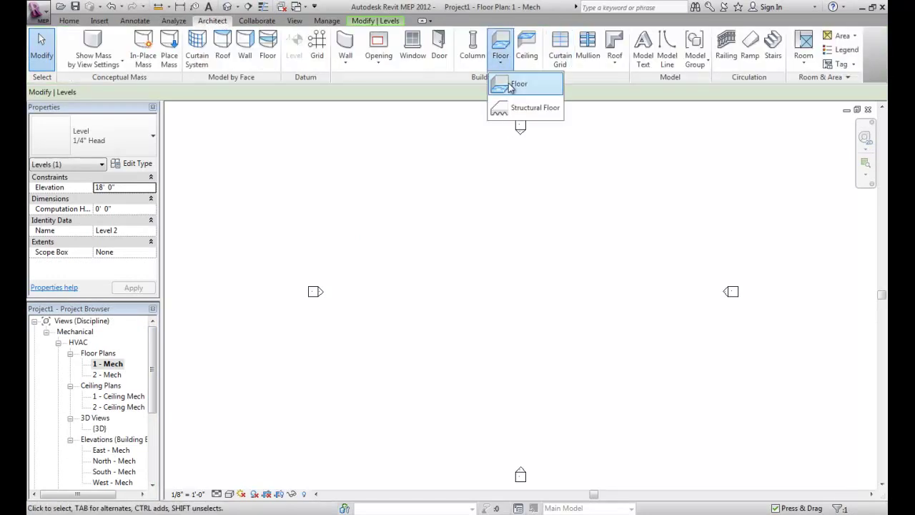
click(514, 85)
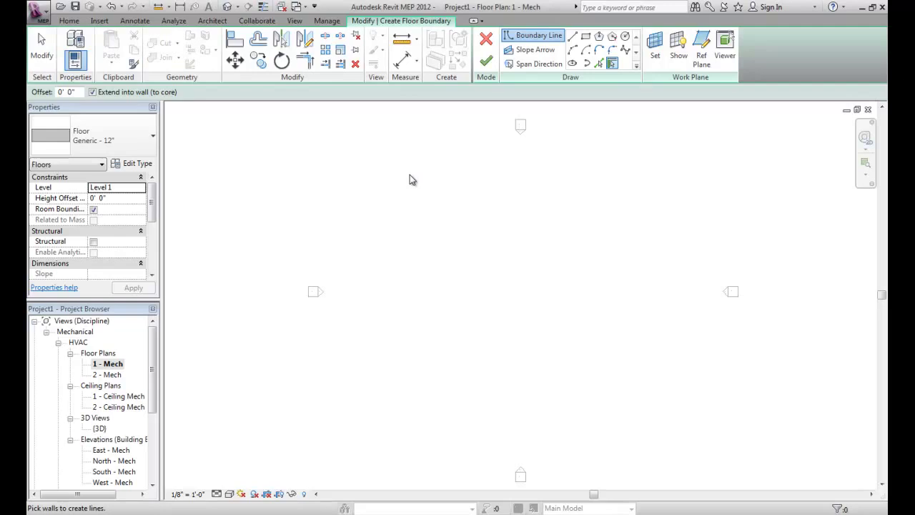
click(137, 164)
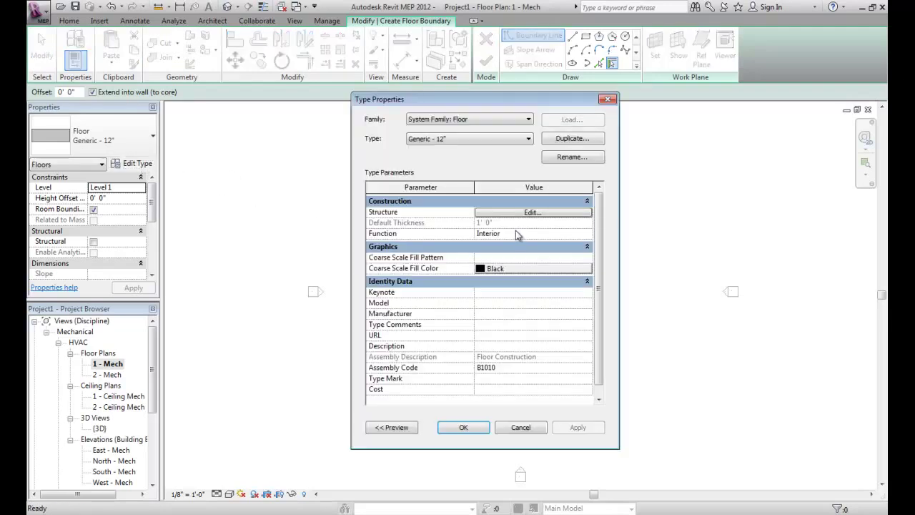
click(563, 235)
click(587, 235)
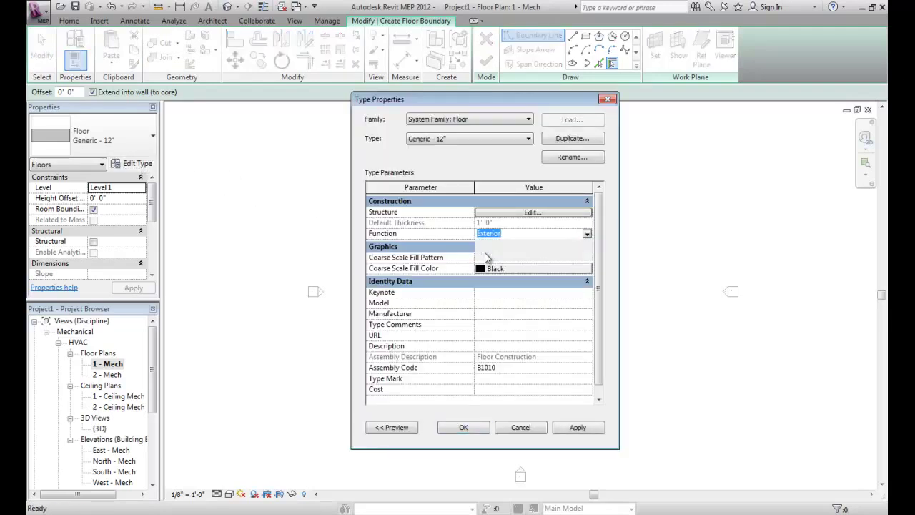
click(488, 255)
Give the floor type assembly code A1030100 Standard Slab on Grade.
click(560, 369)
click(588, 367)
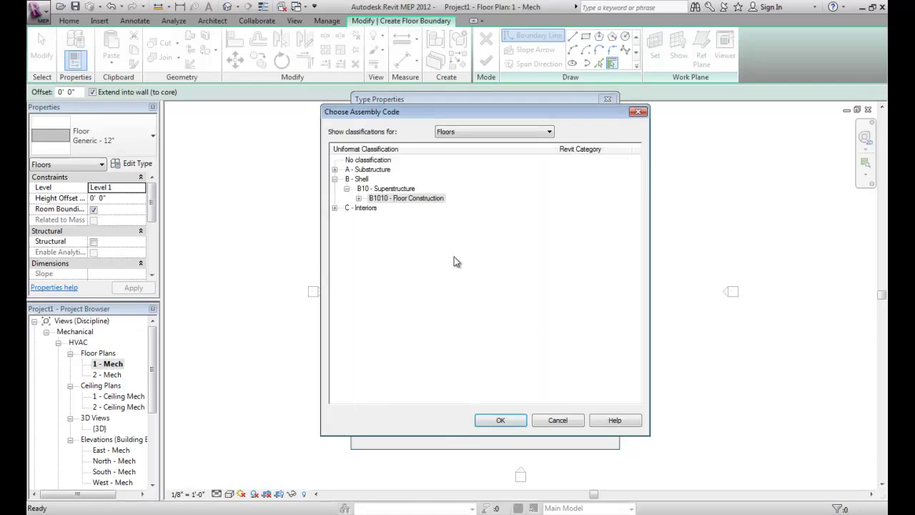
click(334, 169)
click(346, 179)
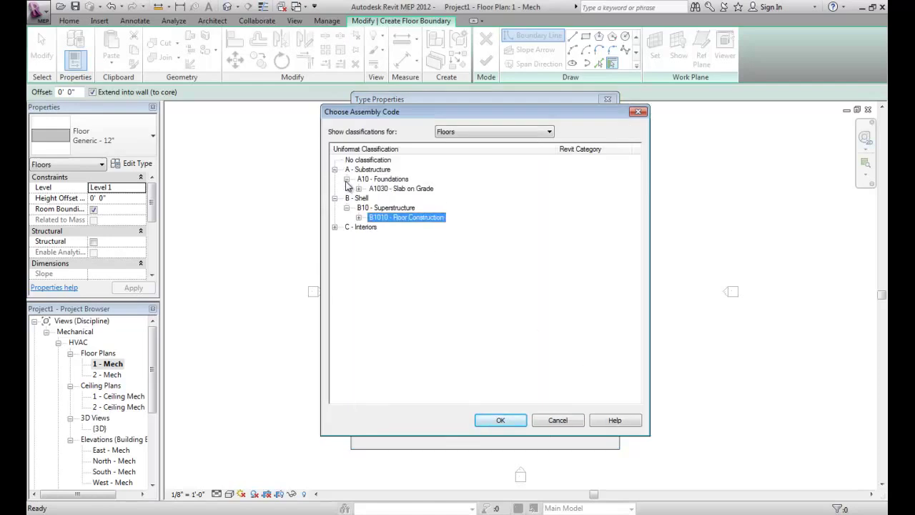
click(358, 189)
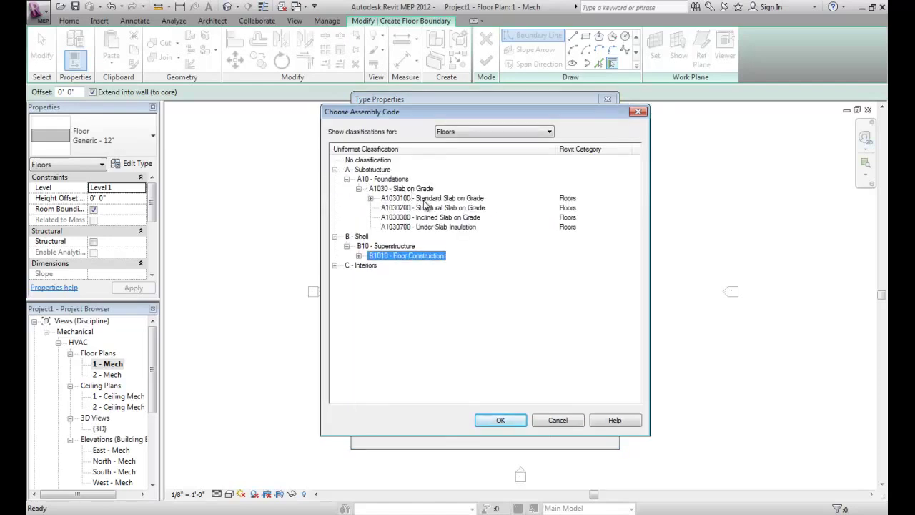
click(426, 199)
click(501, 420)
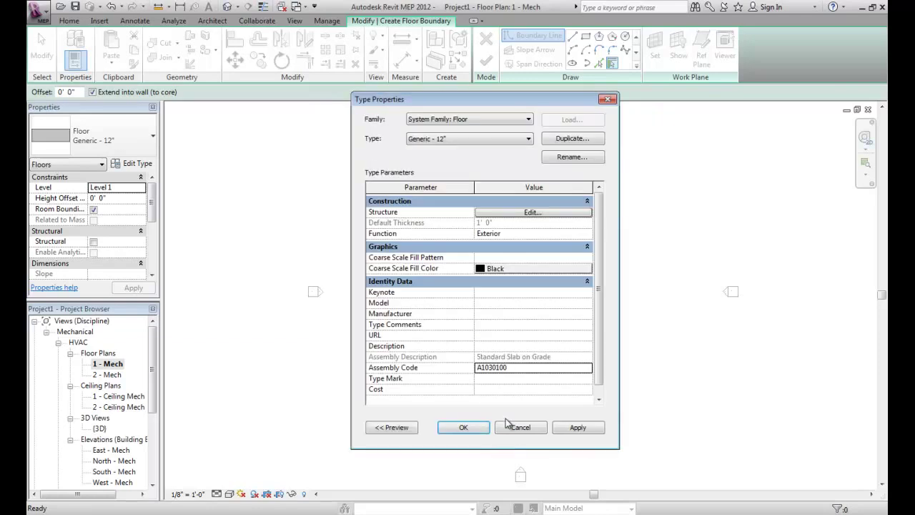
click(470, 427)
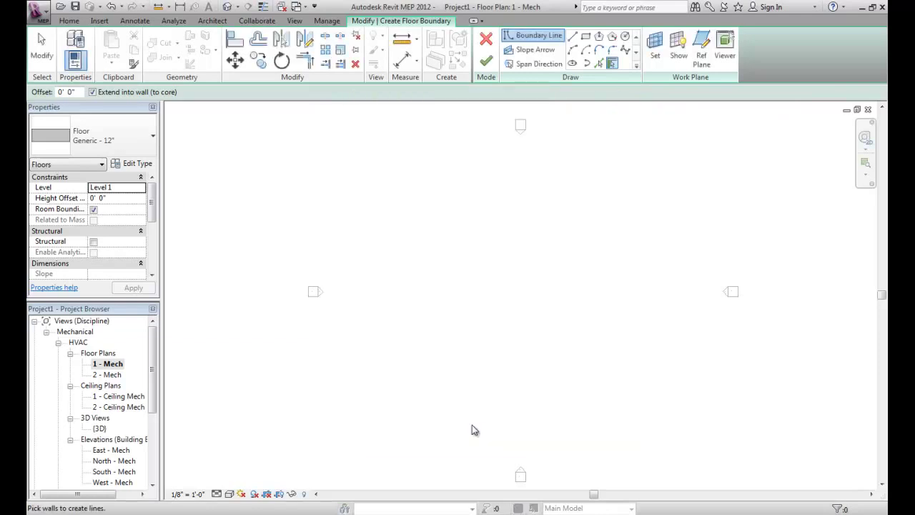
Sketch a rectangular floor boundary, size it 400' by 250', and finish the floor.
click(585, 36)
scroll(521, 210, down, 2)
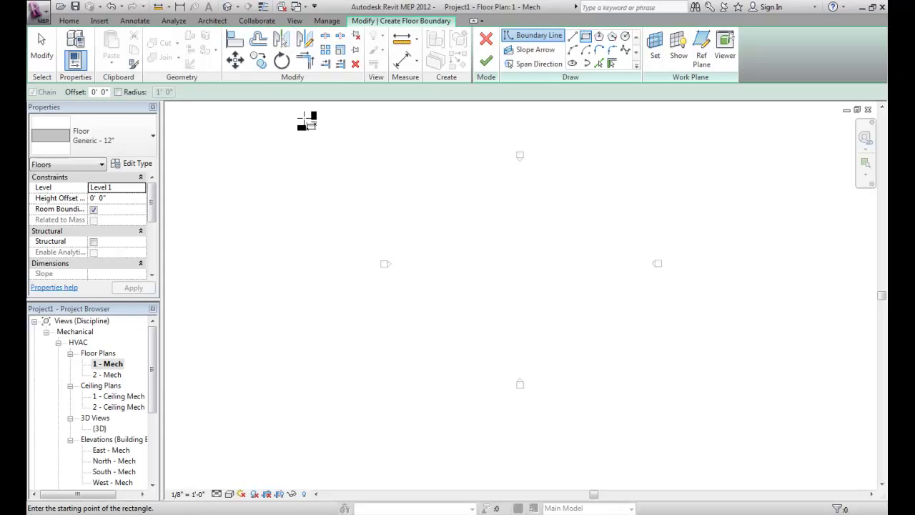
click(306, 113)
click(775, 432)
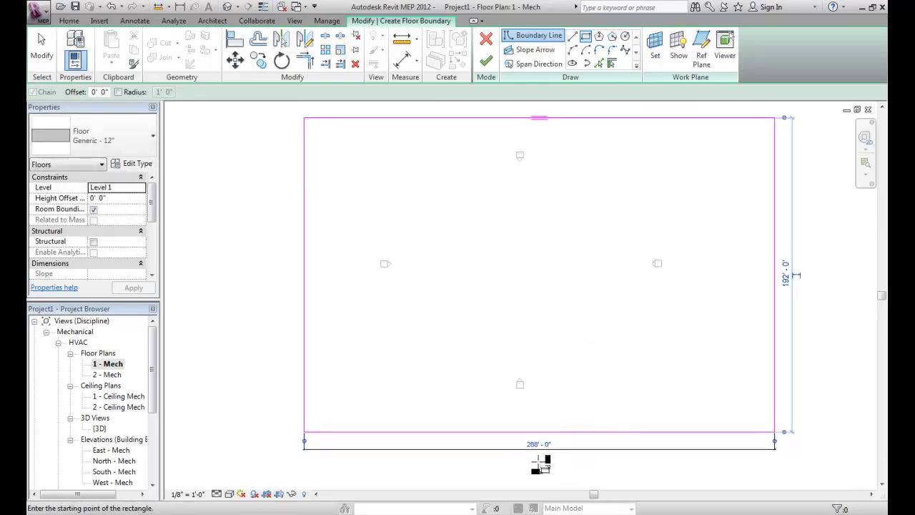
click(539, 444)
text(400)
key(Return)
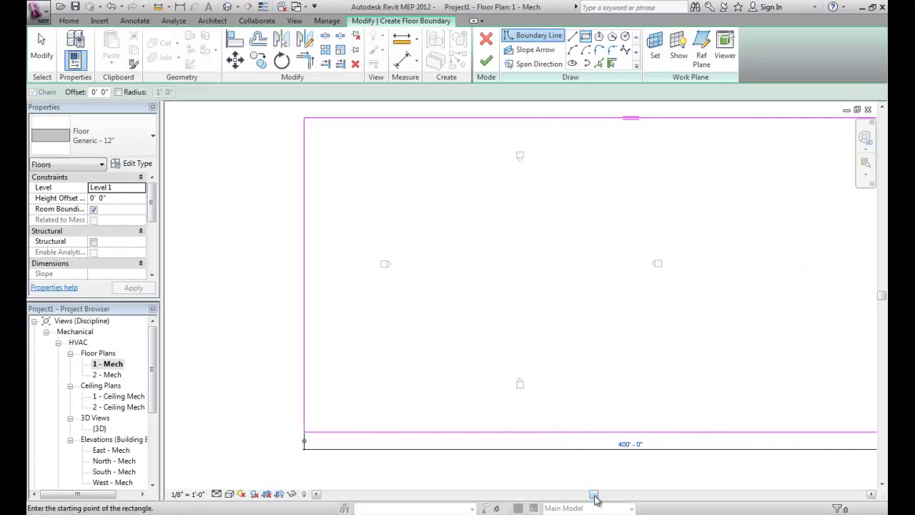
drag(593, 494, 634, 494)
click(808, 275)
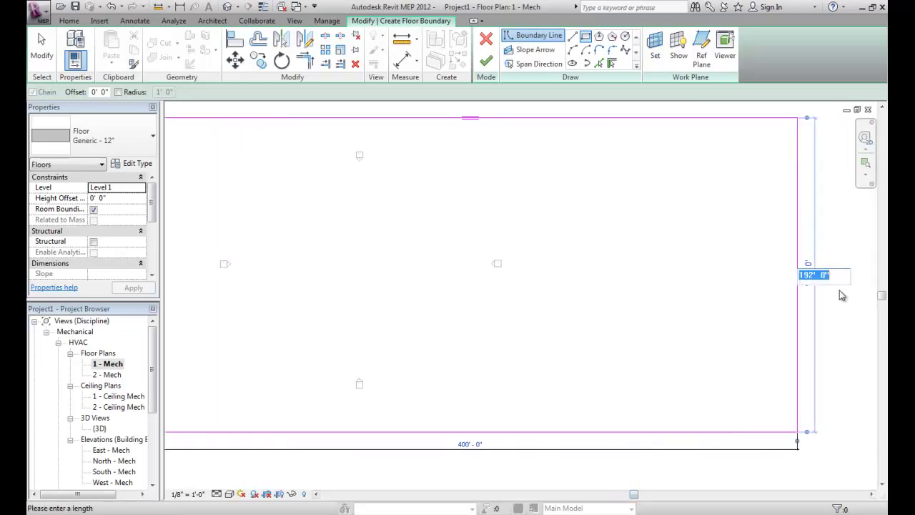
text(250)
key(Return)
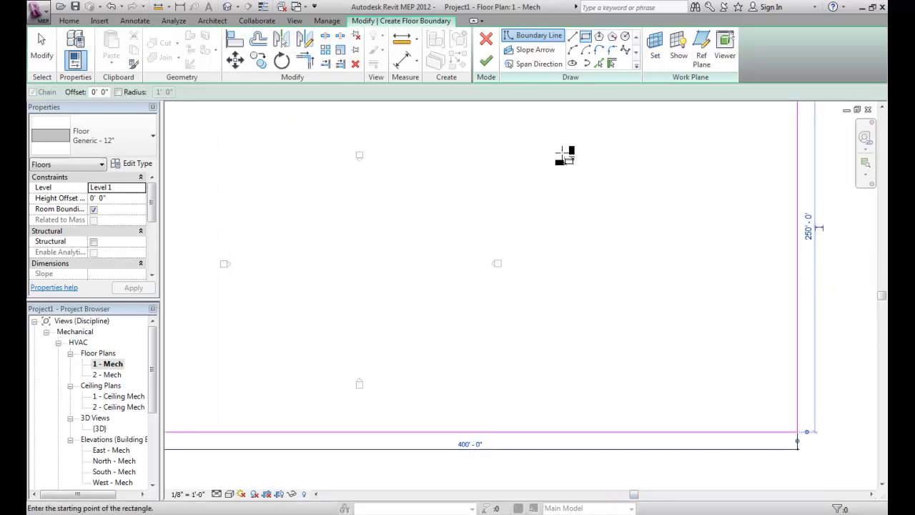
click(489, 62)
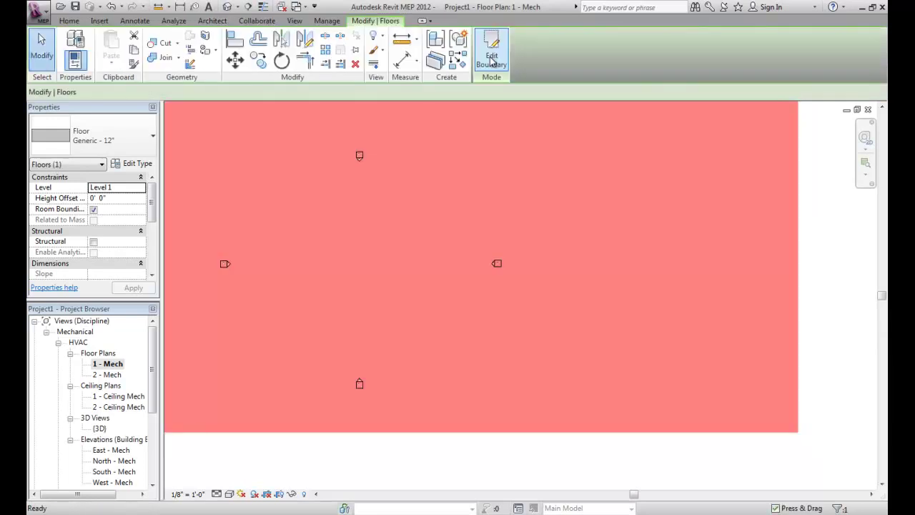
Zoom to the whole floor and start placing Generic - 8" walls, opening the type properties.
key(z)
key(f)
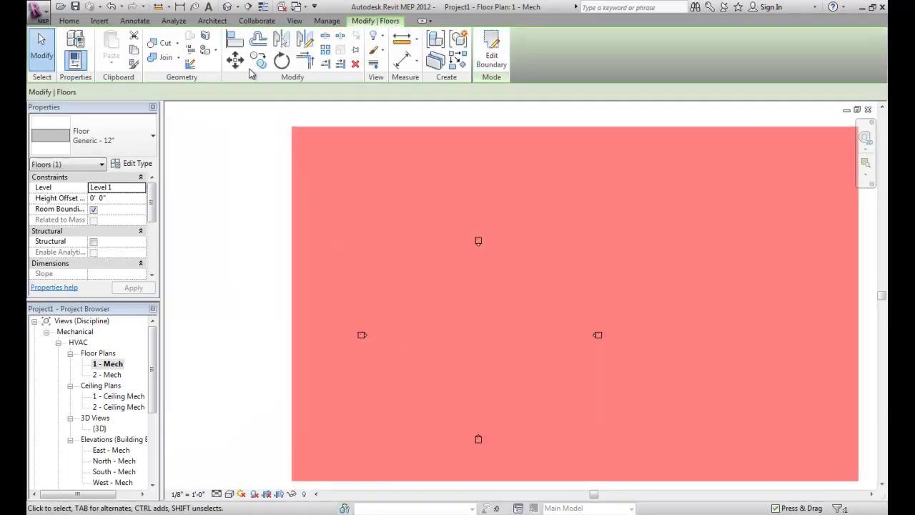
click(217, 20)
click(344, 60)
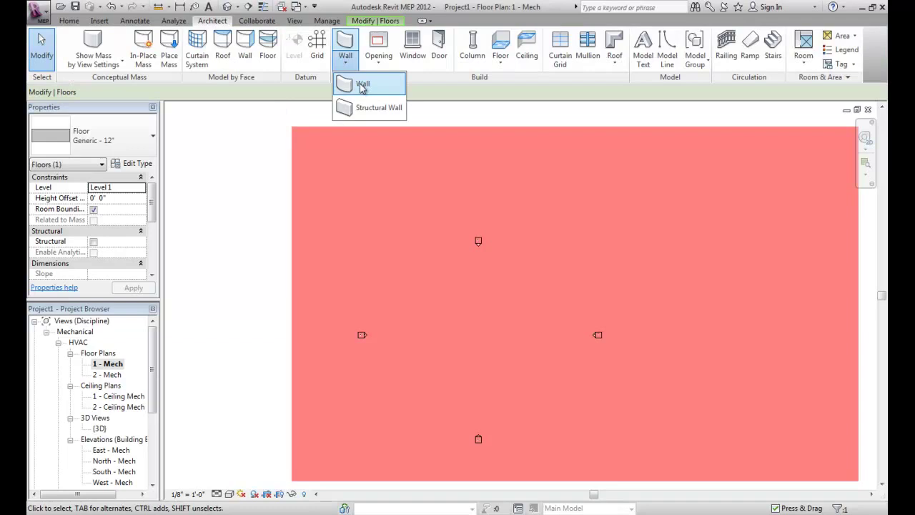
click(363, 85)
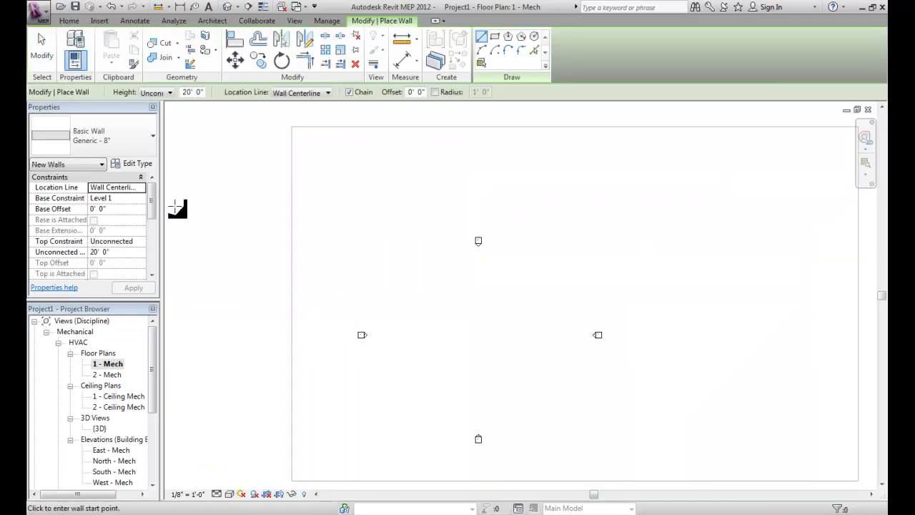
click(138, 164)
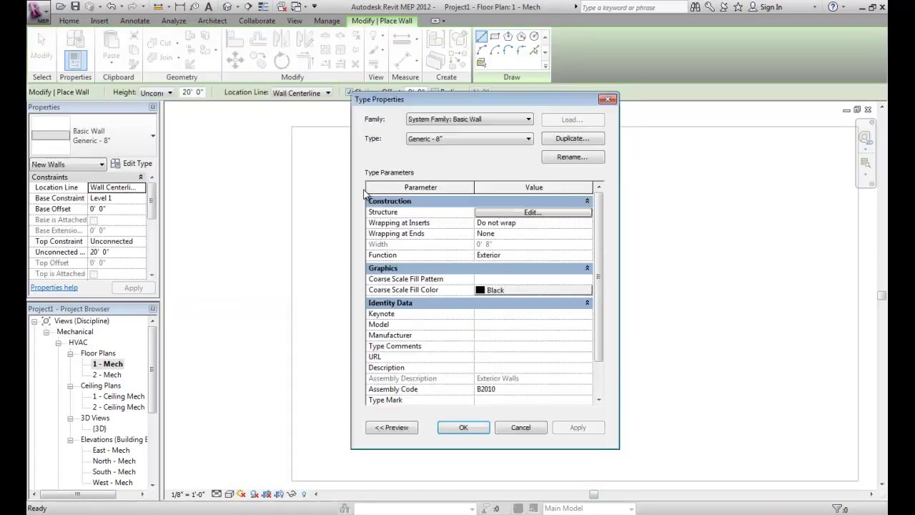
Give the wall type assembly code B2010140 Ext. Wall - CMU.
click(515, 256)
click(572, 389)
click(586, 389)
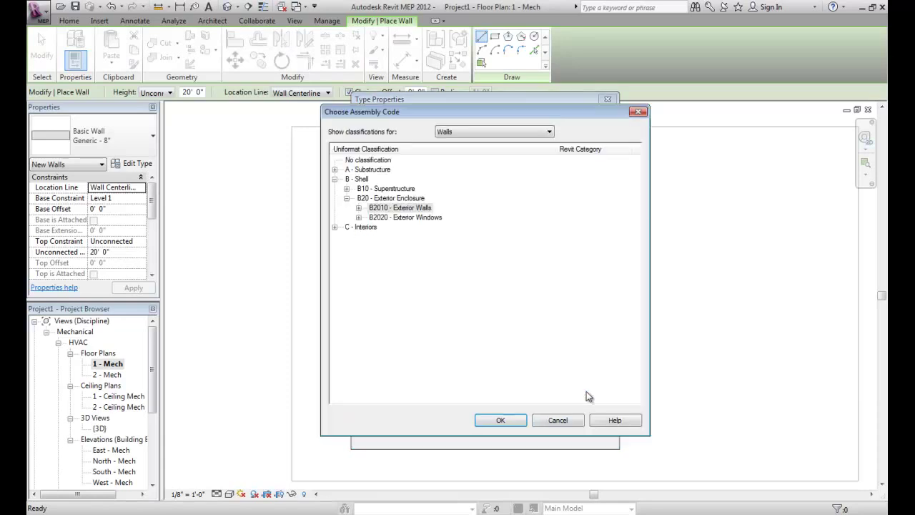
click(365, 207)
click(359, 208)
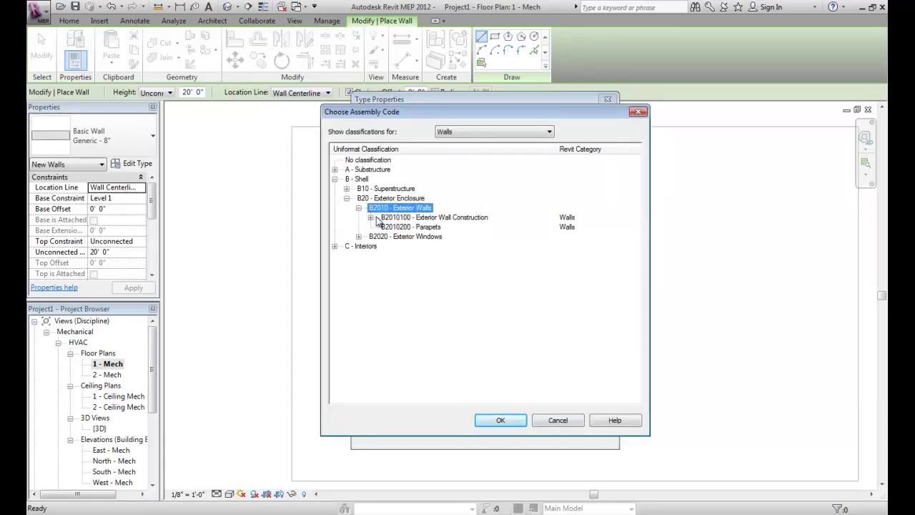
click(372, 218)
click(468, 269)
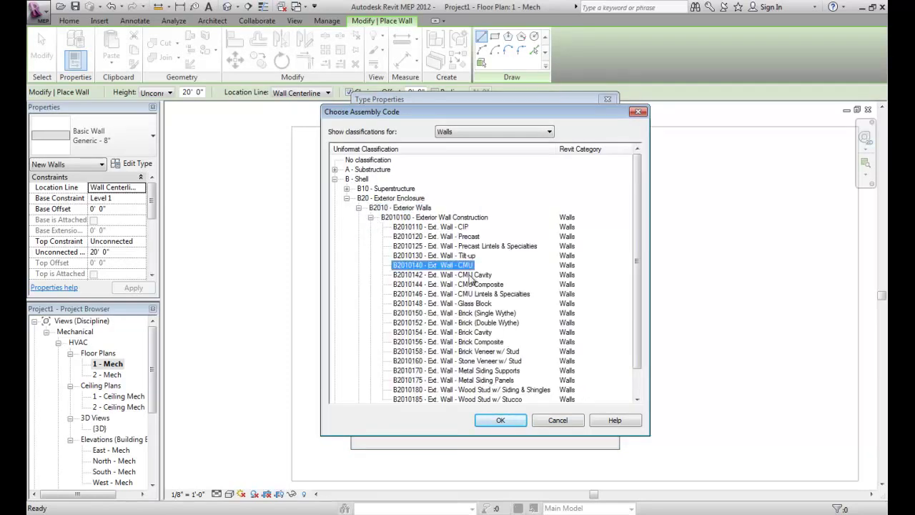
click(503, 420)
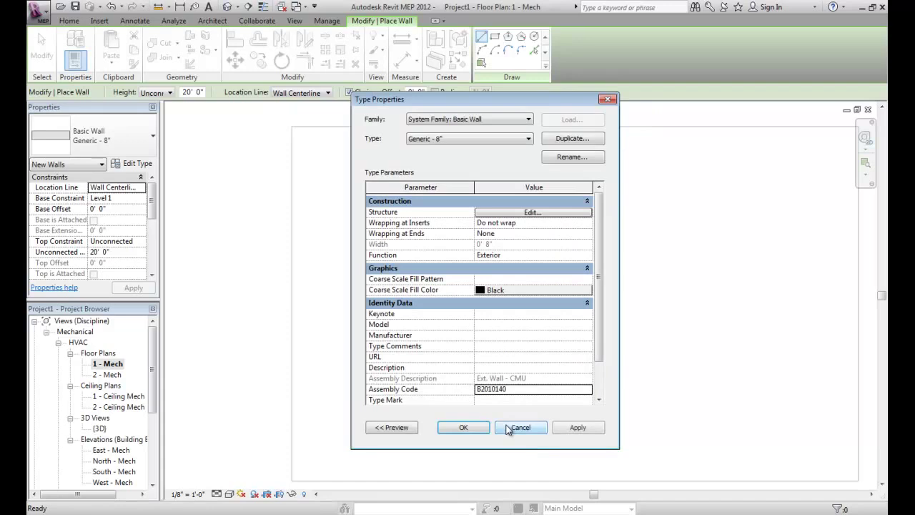
click(463, 428)
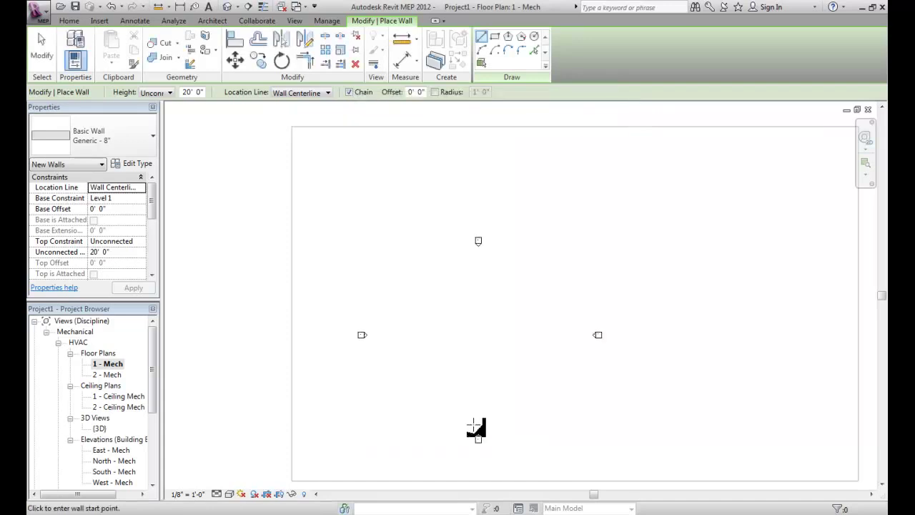
Draw a rectangle of walls up to Level 2 from the floor's top-left to bottom-right corner.
click(170, 92)
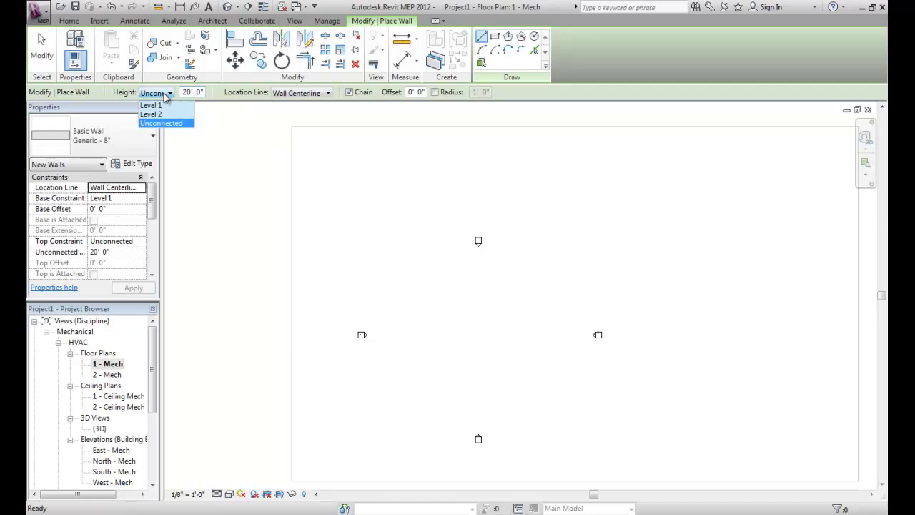
click(154, 105)
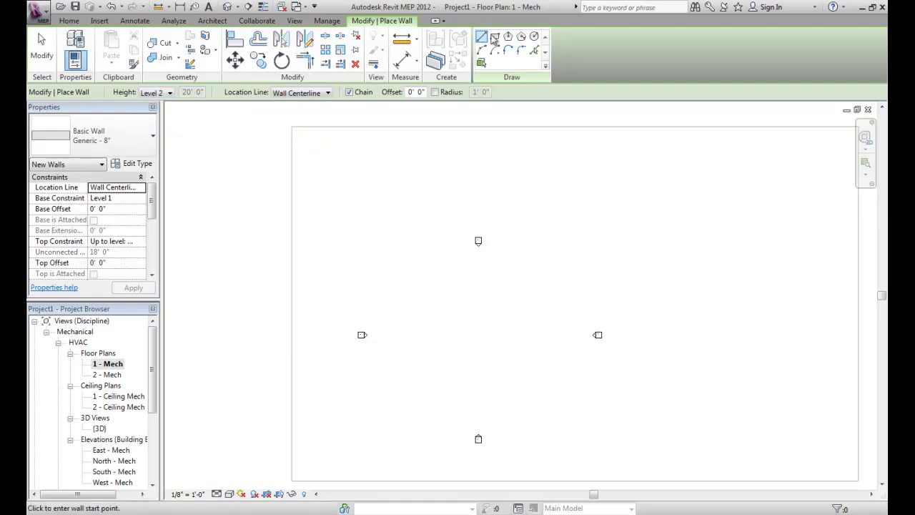
click(494, 37)
click(293, 127)
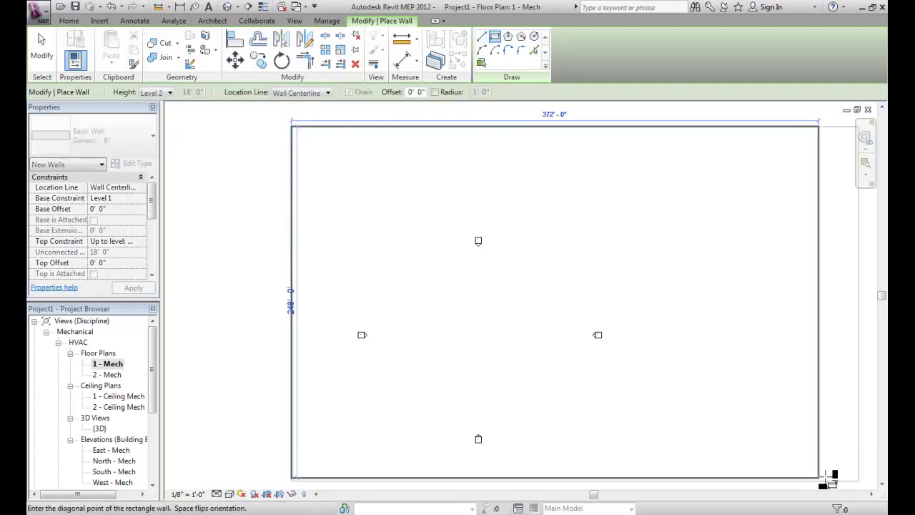
click(857, 480)
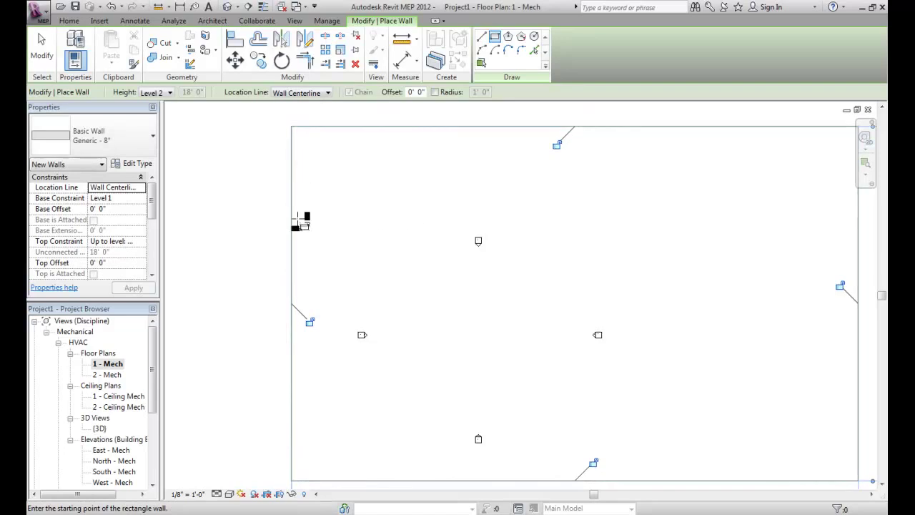
click(213, 21)
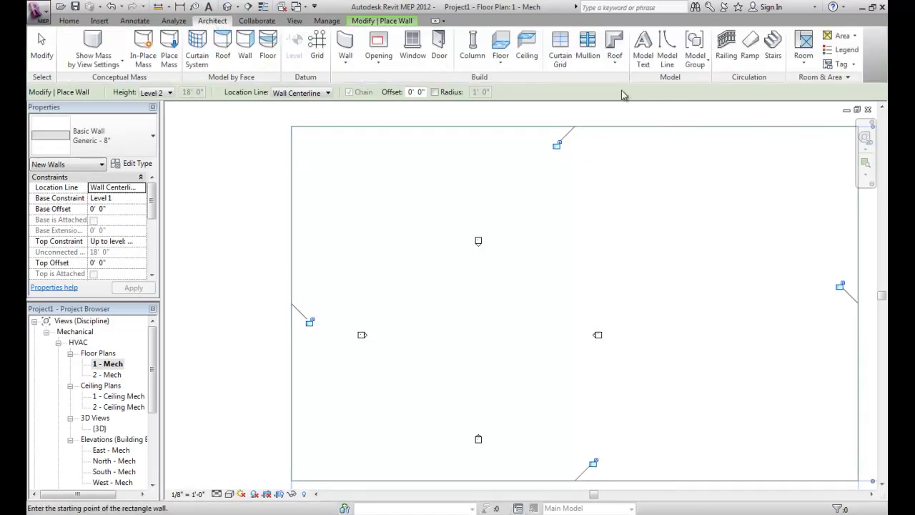
Create a Level 2 roof by footprint from the left, top, right and bottom walls.
click(615, 50)
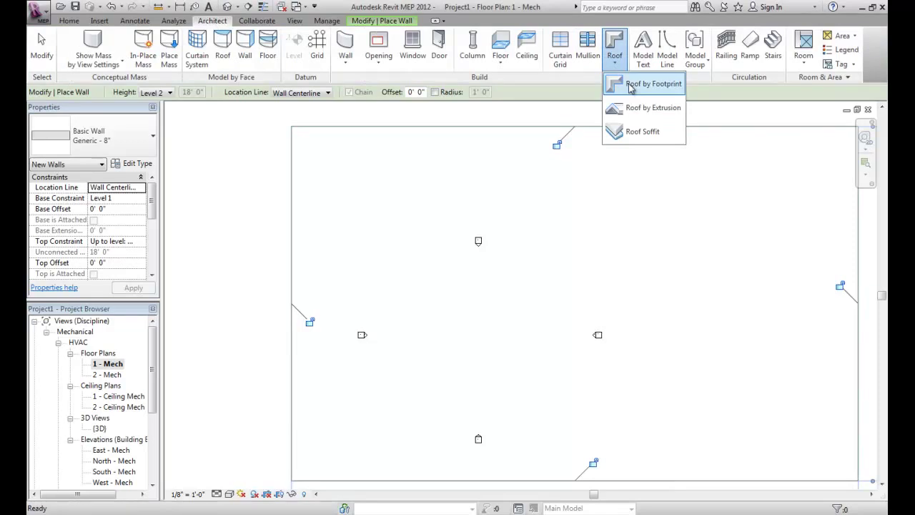
click(630, 87)
click(464, 292)
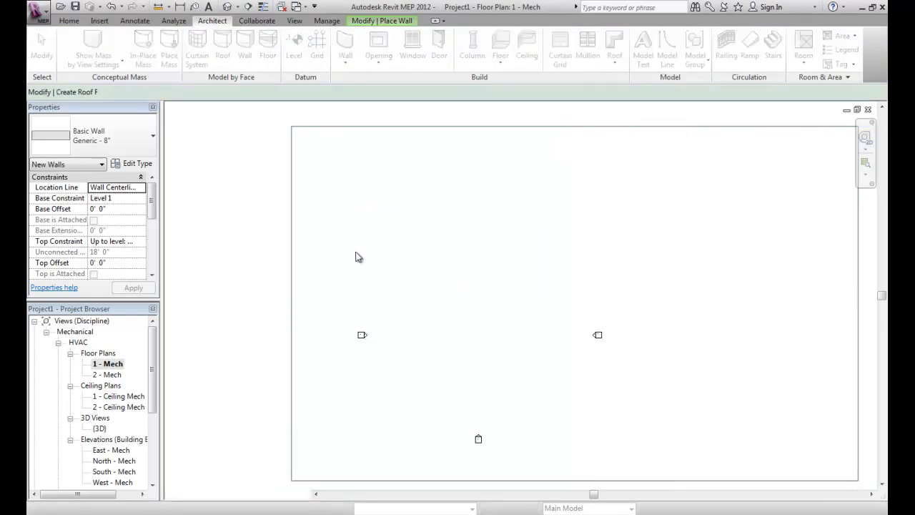
click(292, 230)
click(366, 129)
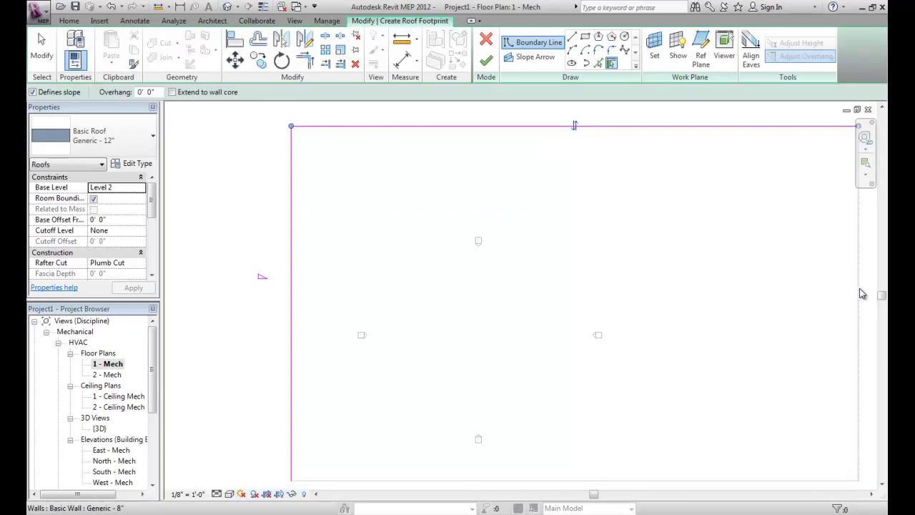
click(860, 293)
click(803, 482)
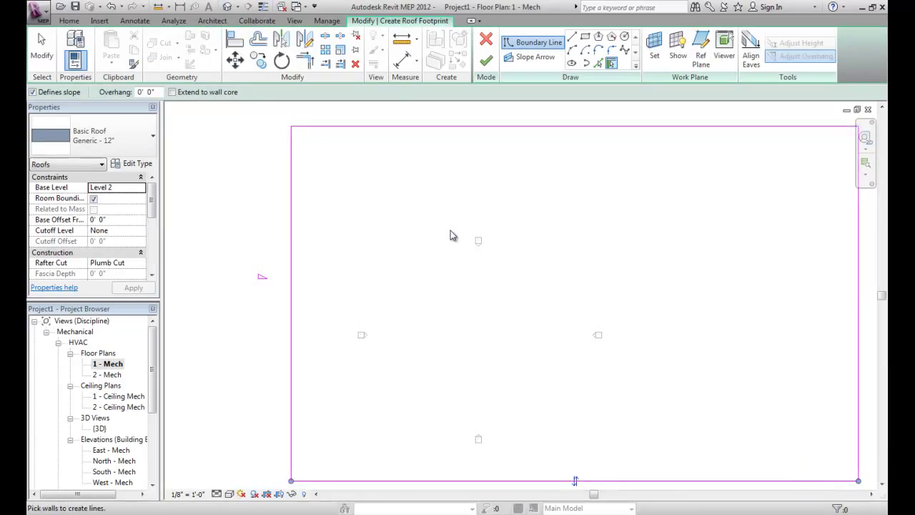
click(487, 61)
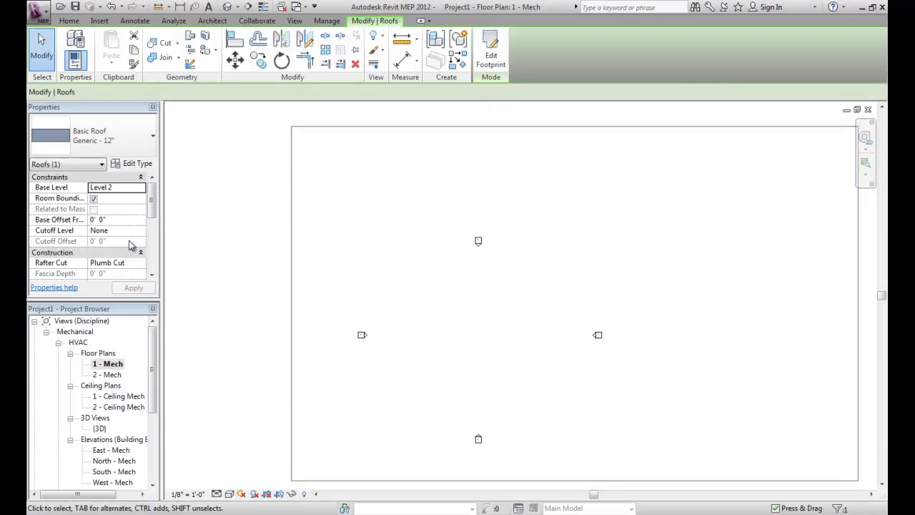
Give the roof type assembly code B1020260 Deck - Metal.
click(137, 163)
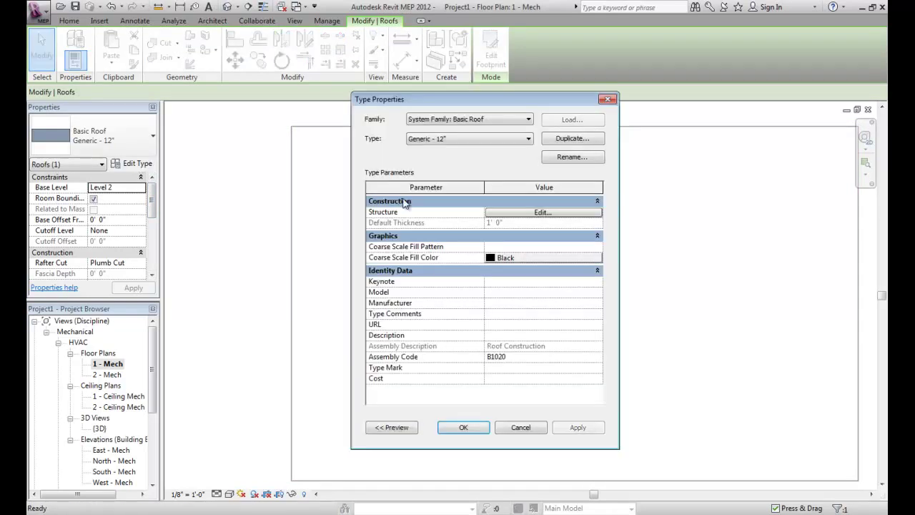
click(597, 355)
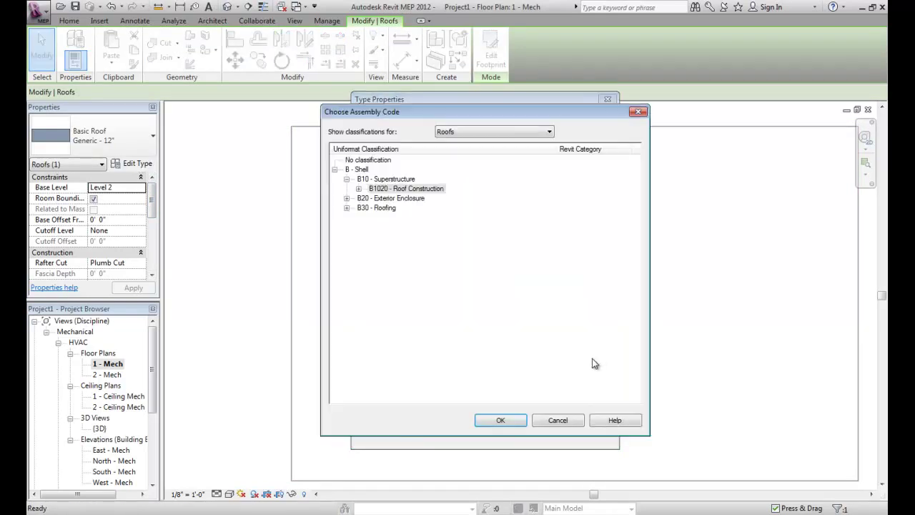
click(360, 189)
click(371, 199)
click(454, 208)
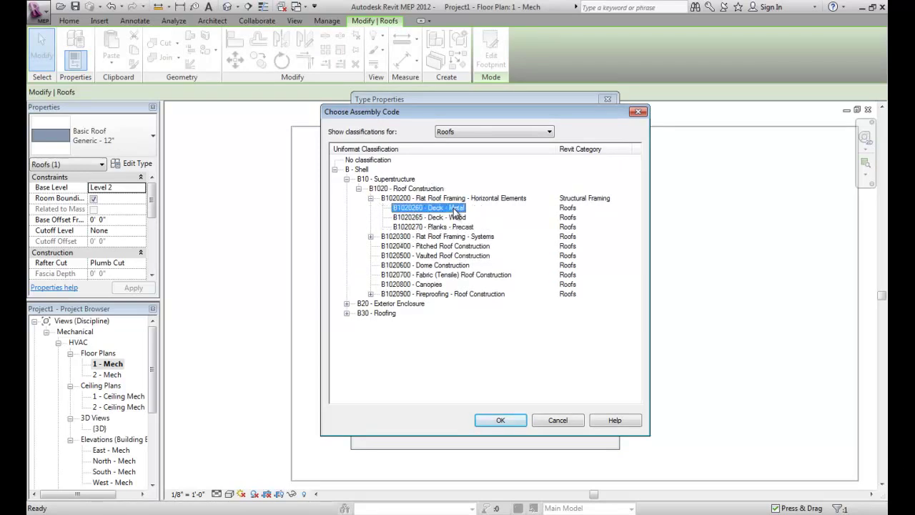
click(504, 421)
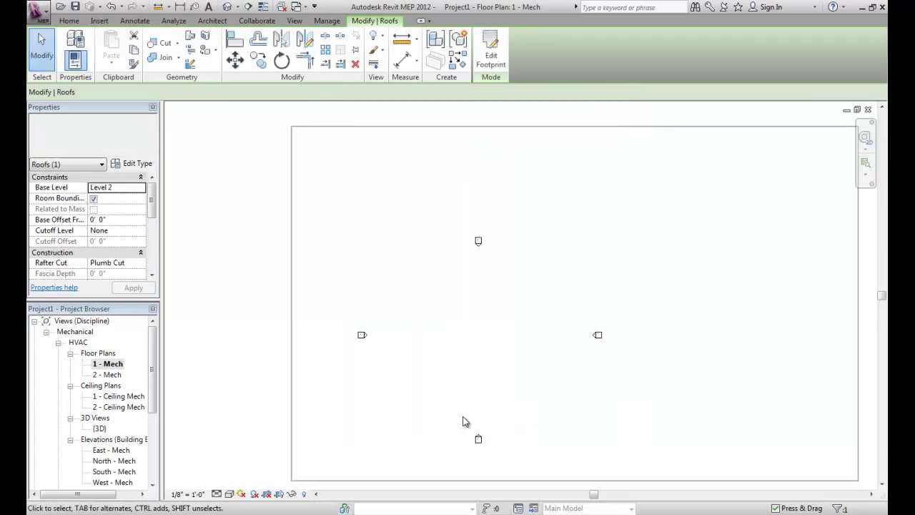
click(465, 430)
Set the roof slope to 0" / 12" in the East elevation, then return to 1 - Mech.
scroll(152, 246, down, 3)
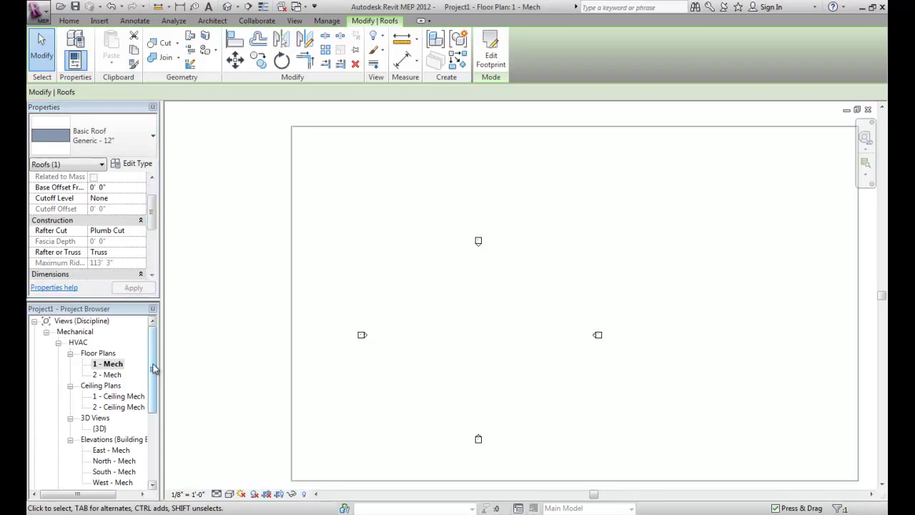
scroll(152, 201, up, 3)
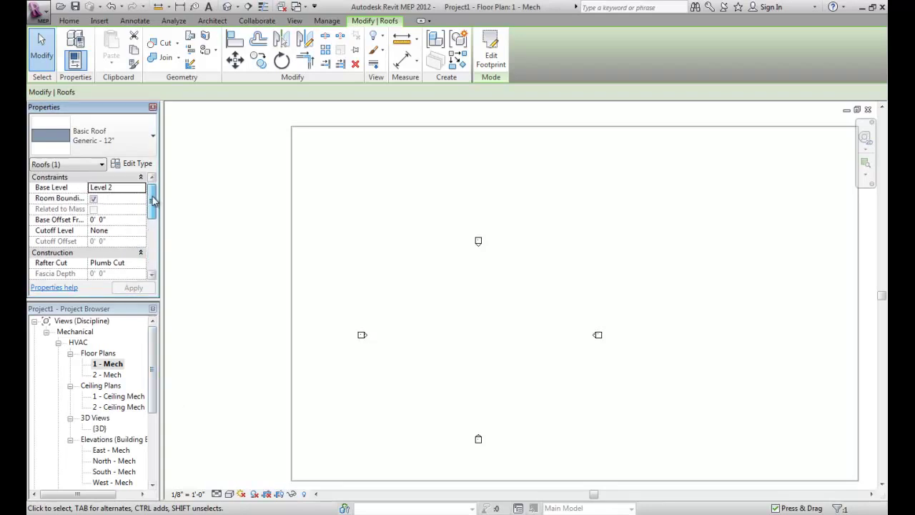
double_click(120, 451)
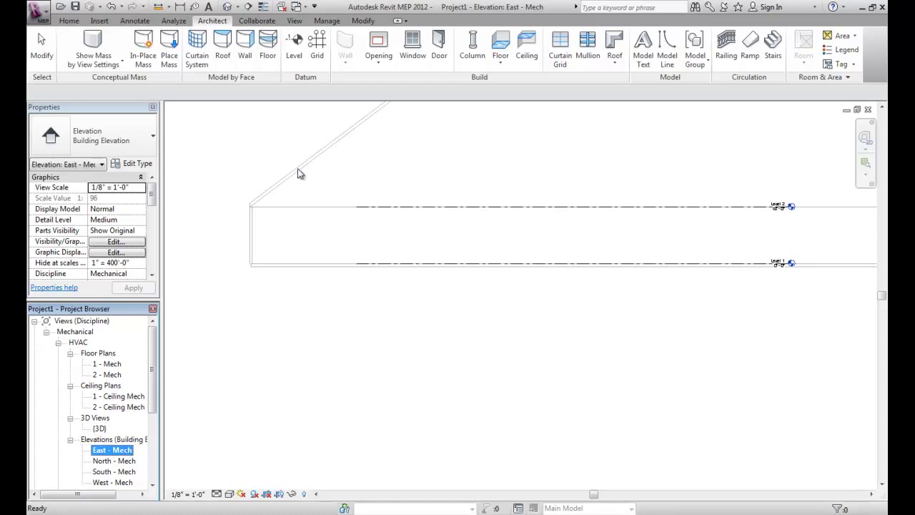
click(299, 169)
scroll(152, 208, down, 5)
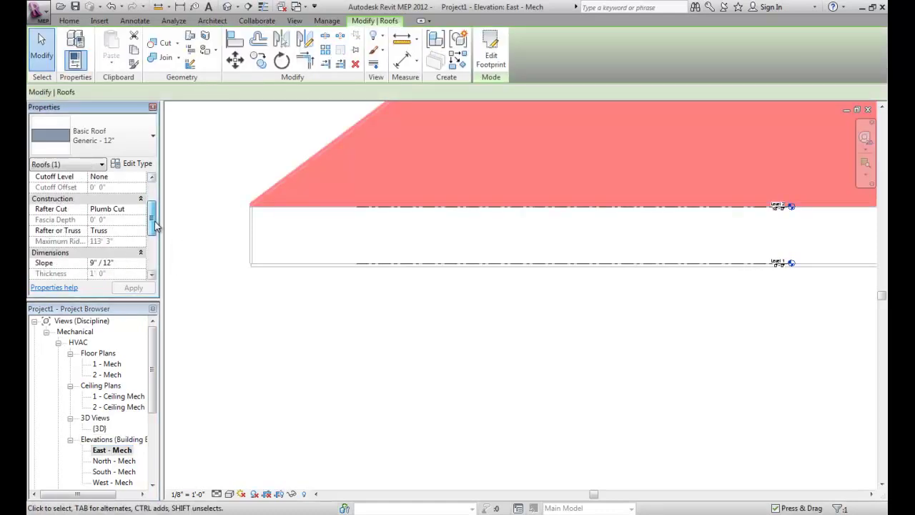
click(118, 230)
key(Return)
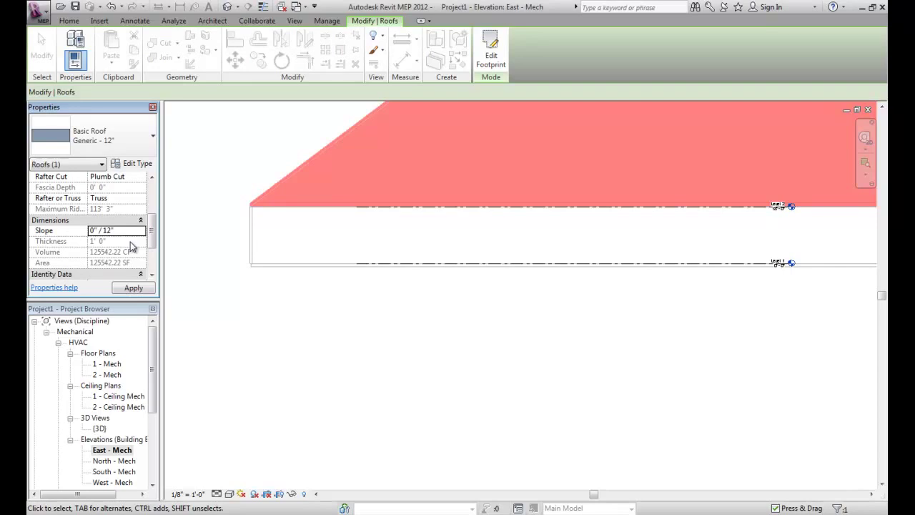
double_click(114, 364)
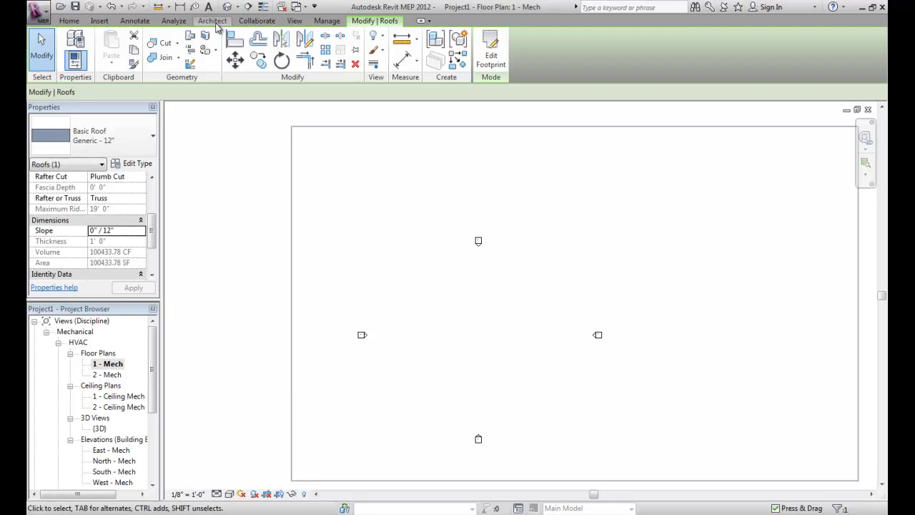
Start placing walls and set the Generic - 8" type's Function to Interior.
click(214, 22)
click(346, 64)
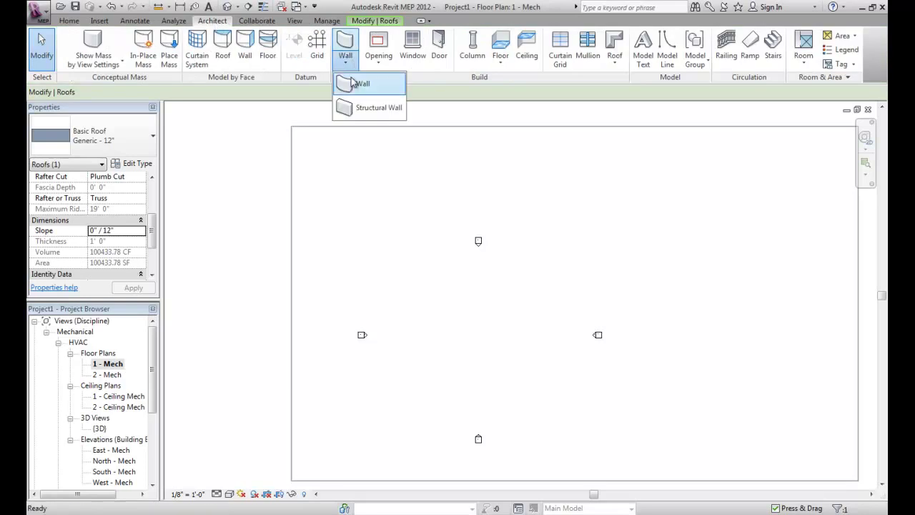
click(355, 84)
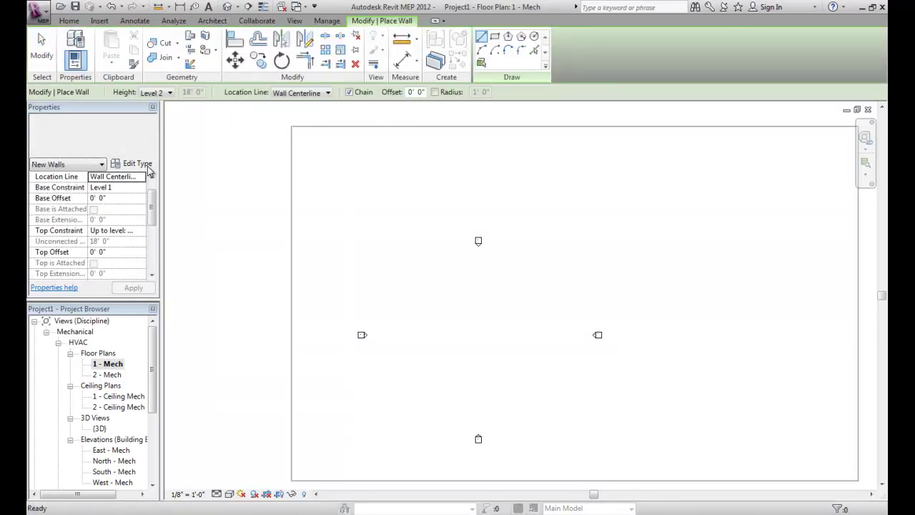
click(136, 164)
click(587, 255)
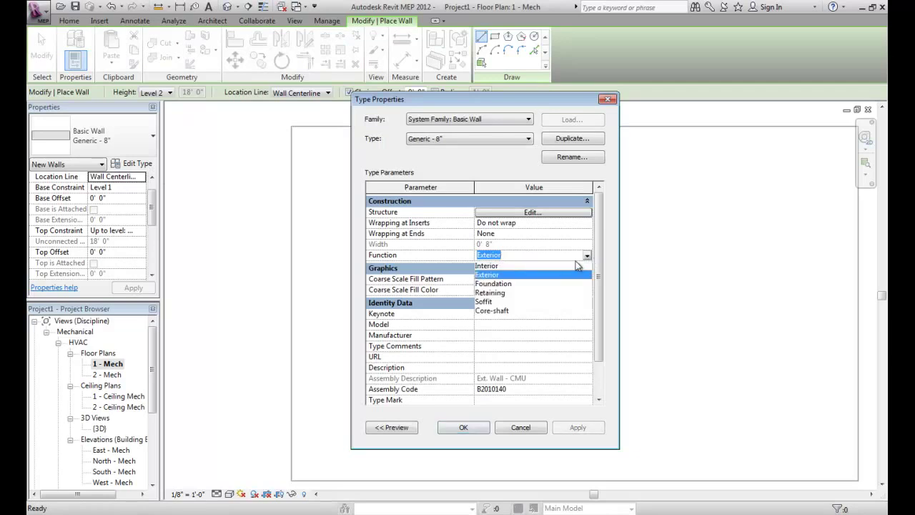
click(513, 266)
Give the wall type assembly code C1010145 Partitions - Drywall w/ Metal Stud.
click(523, 388)
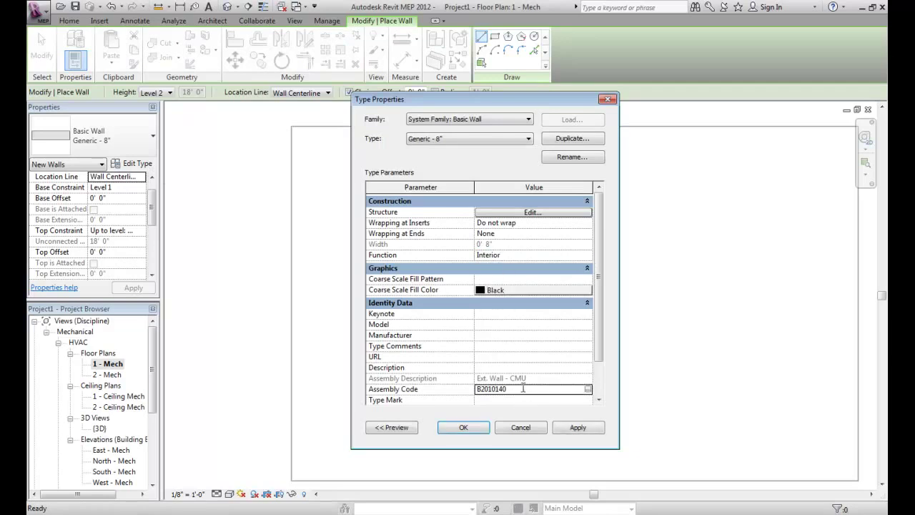
click(587, 389)
click(334, 179)
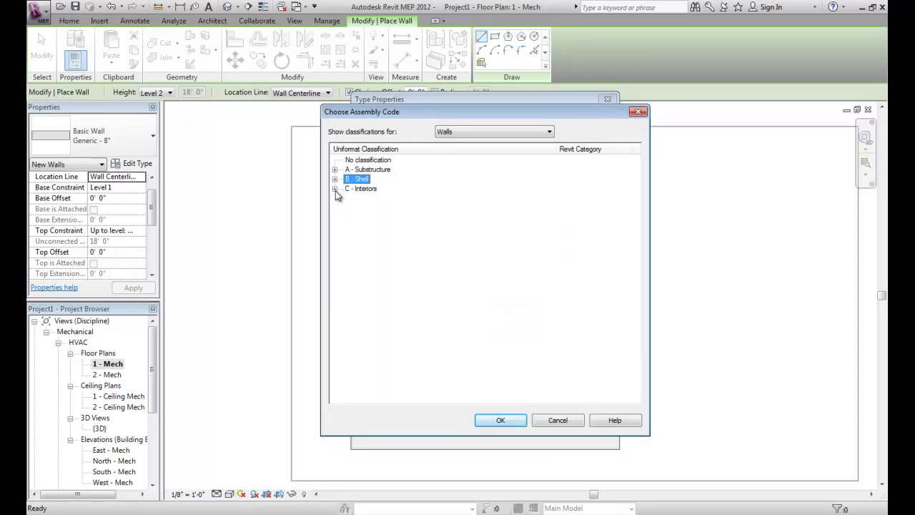
click(334, 188)
click(348, 198)
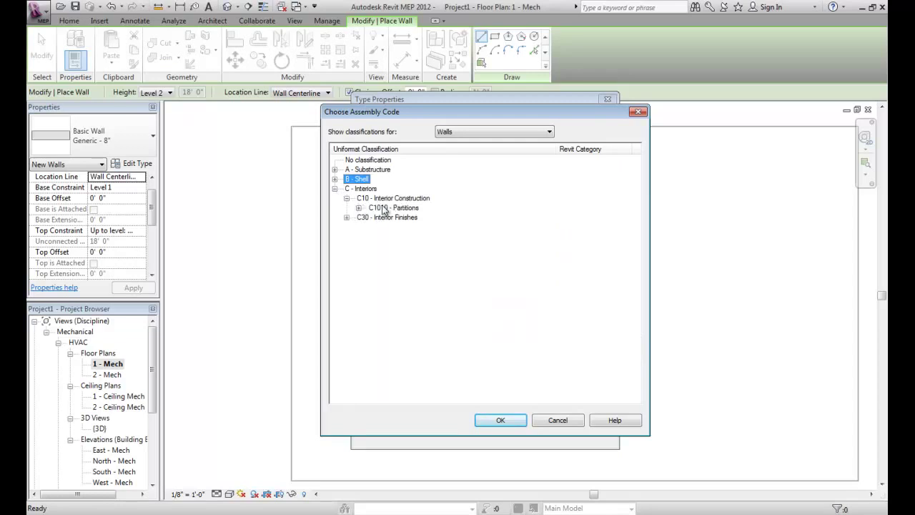
double_click(384, 207)
double_click(404, 218)
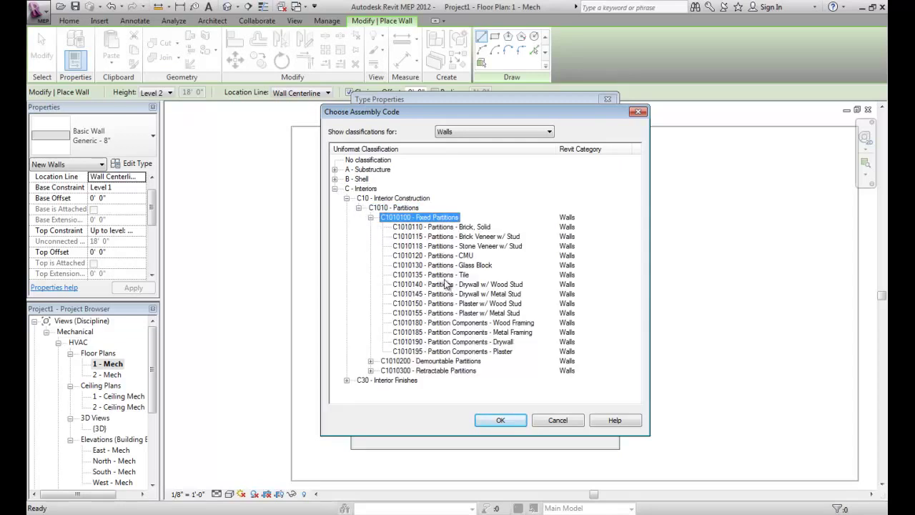
double_click(477, 293)
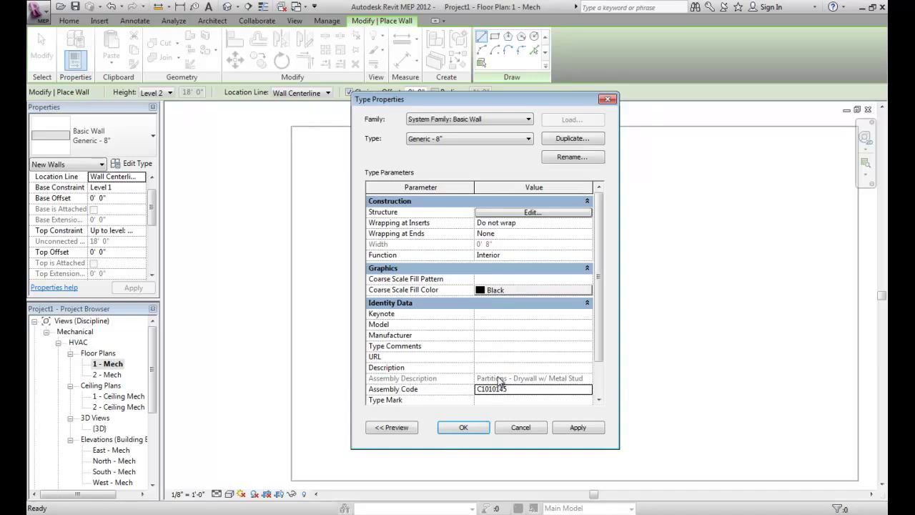
click(464, 427)
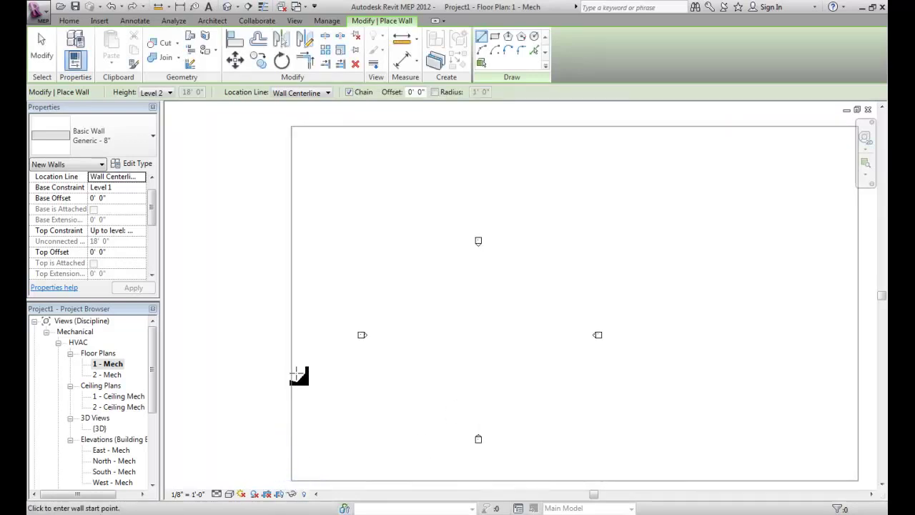
Draw a 100' vertical interior wall from the bottom-left corner, then a 60' horizontal wall.
click(292, 480)
text(100)
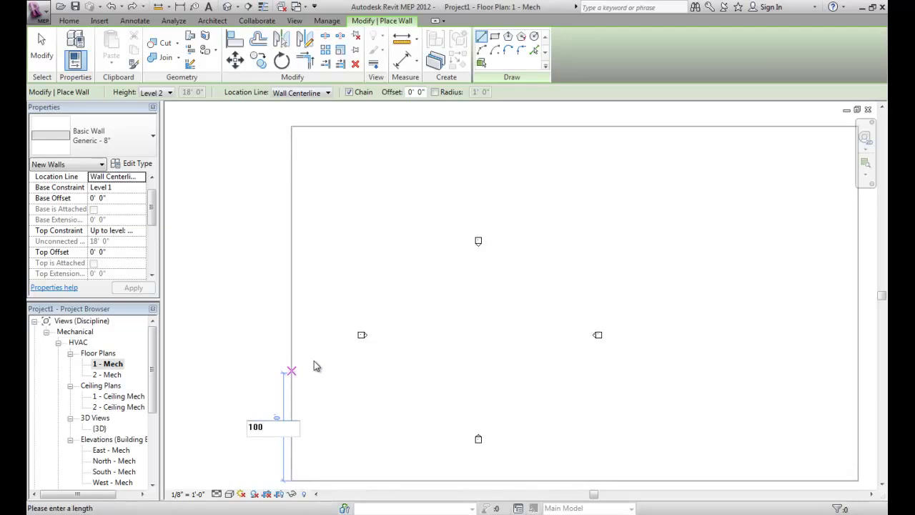
key(Return)
text(6)
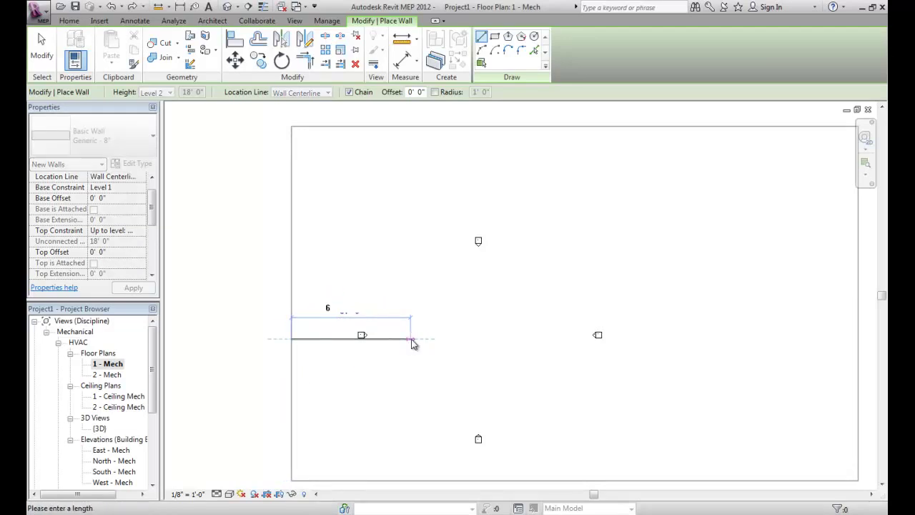
text(0)
key(Return)
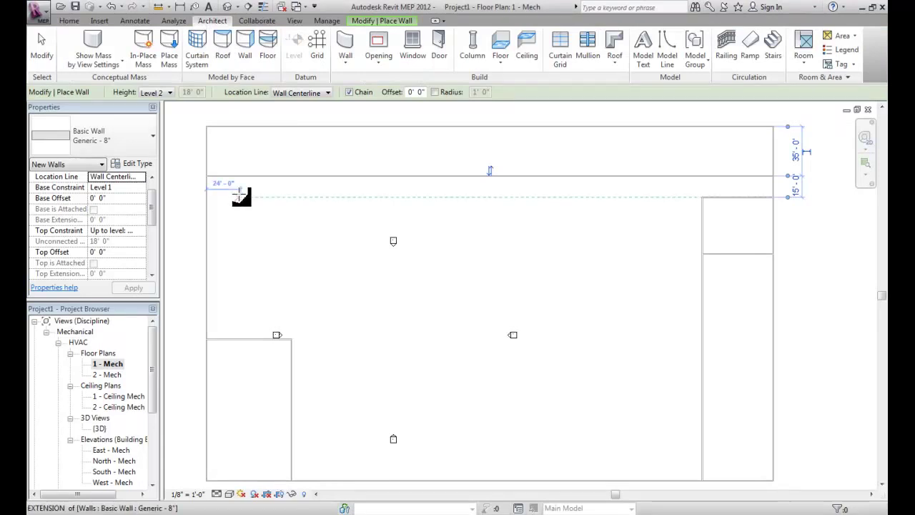
Load the Fixed 24" x 48" window family from the Architectural > Windows library.
click(418, 55)
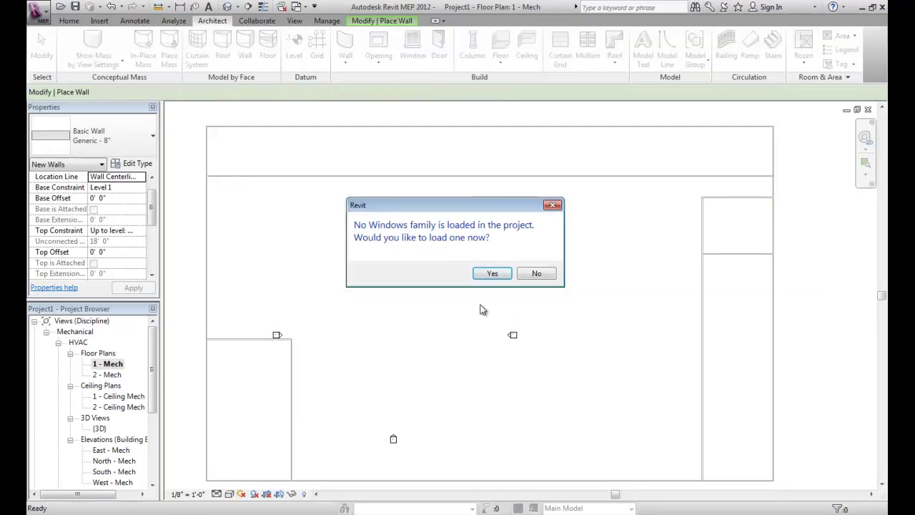
click(490, 272)
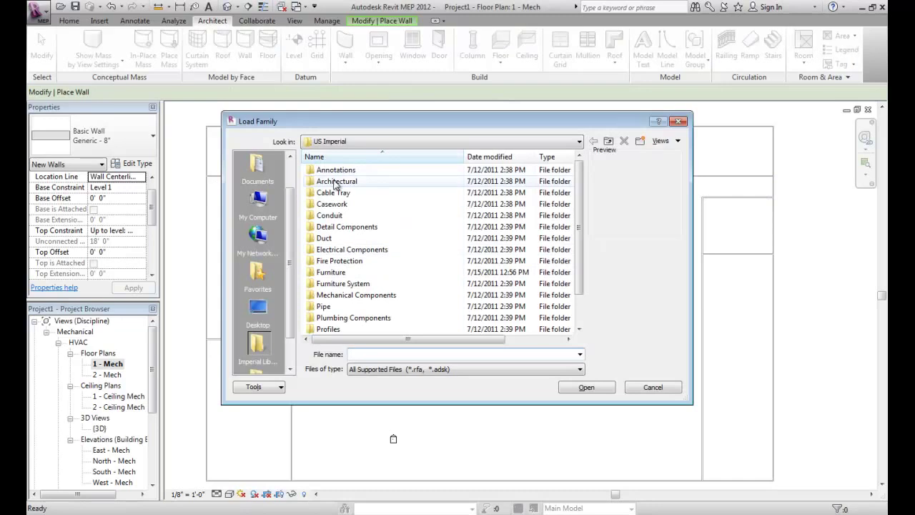
double_click(335, 182)
double_click(348, 251)
scroll(346, 255, down, 2)
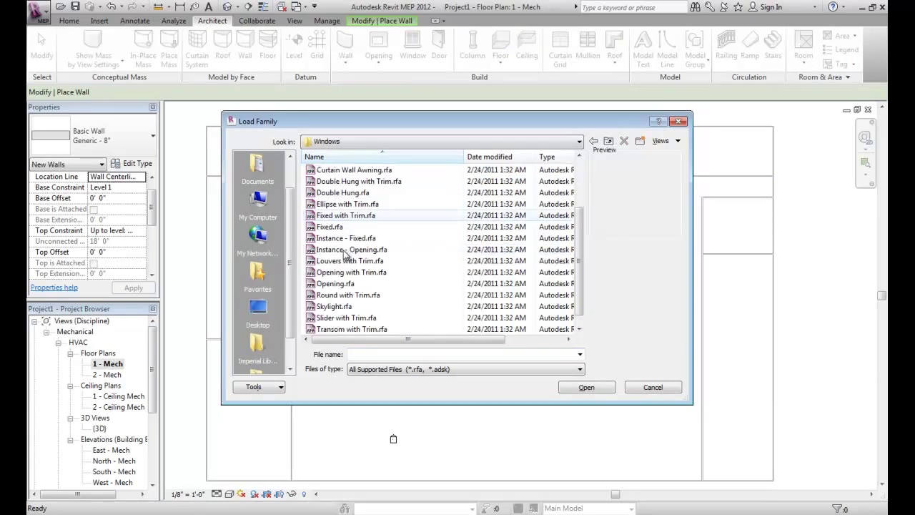
scroll(346, 258, down, 1)
double_click(346, 238)
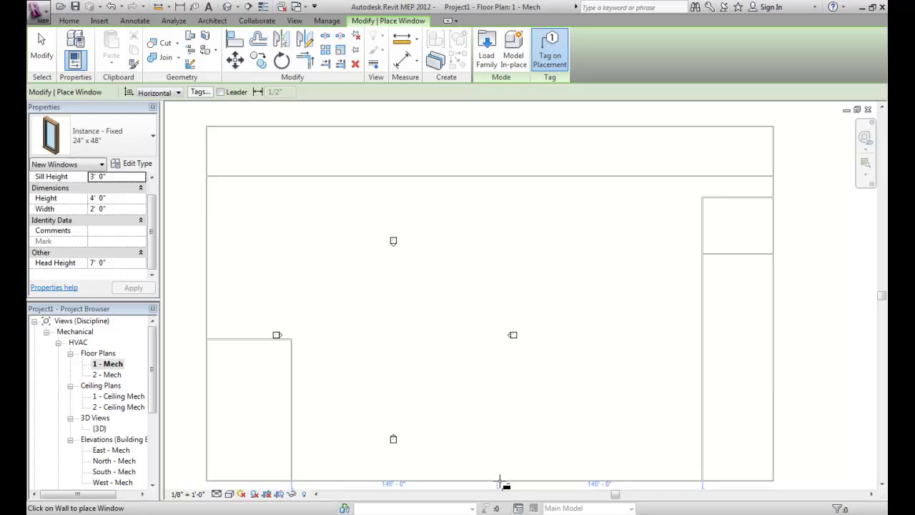
Place a fixed window in the bottom wall and move its tag below the wall.
scroll(501, 481, down, 2)
scroll(501, 481, up, 6)
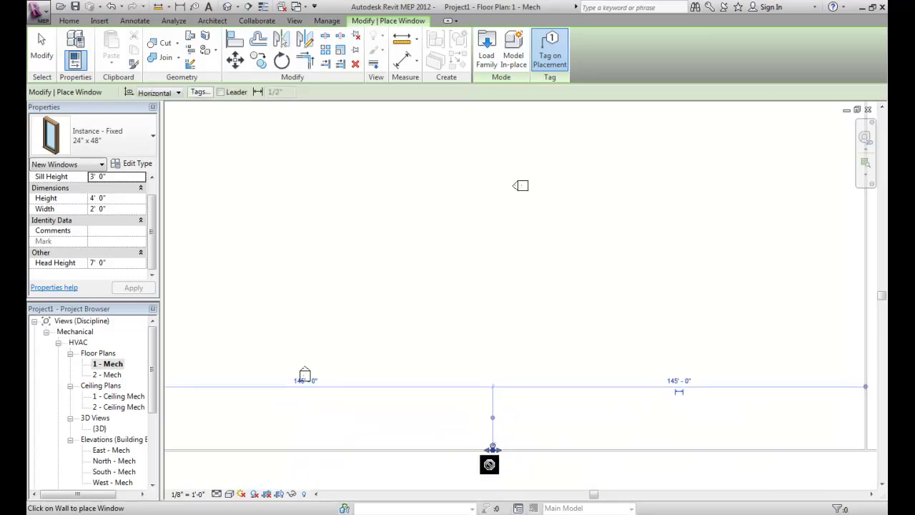
click(493, 417)
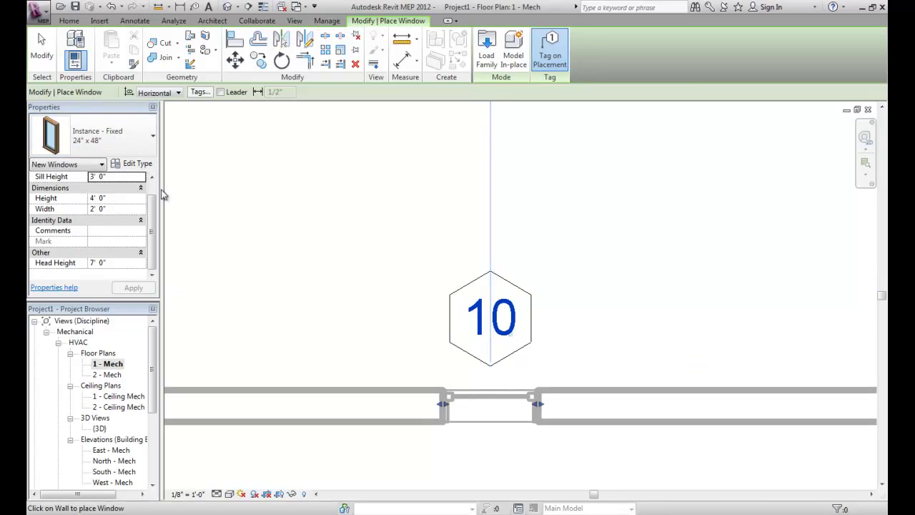
key(Escape)
key(Escape)
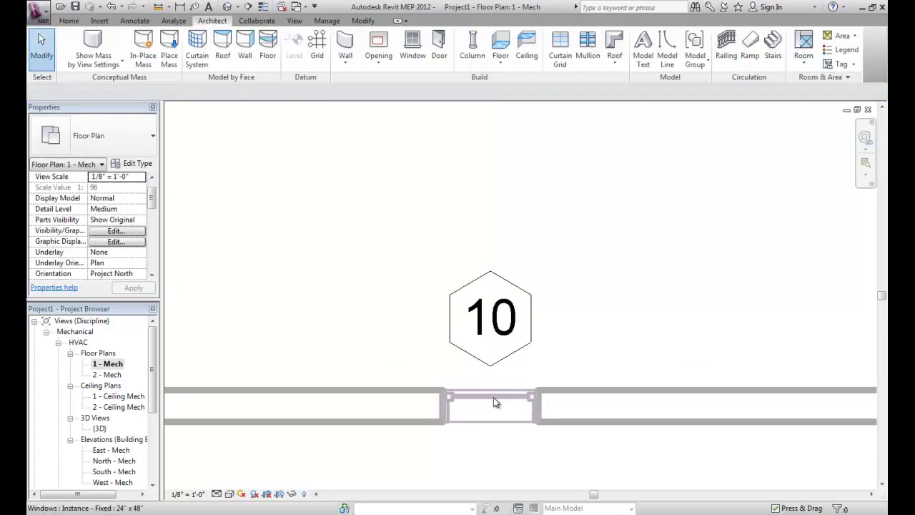
click(493, 397)
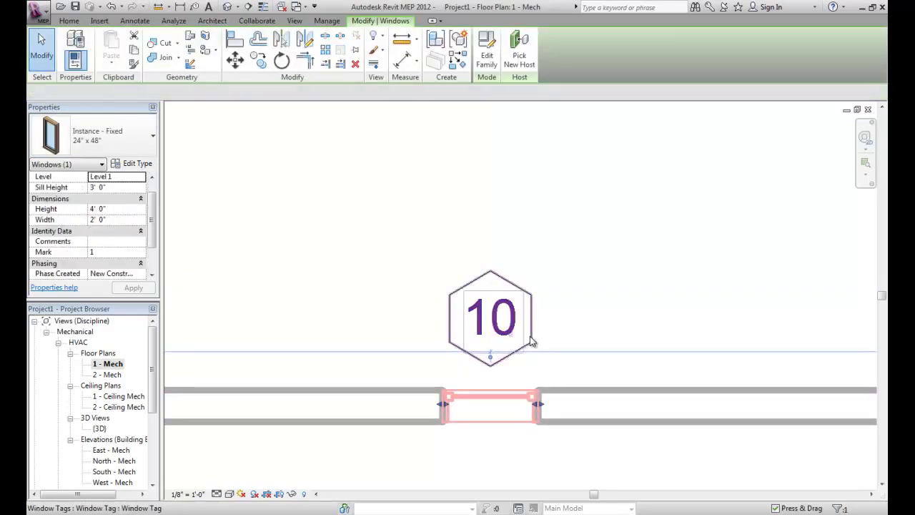
drag(531, 342, 527, 491)
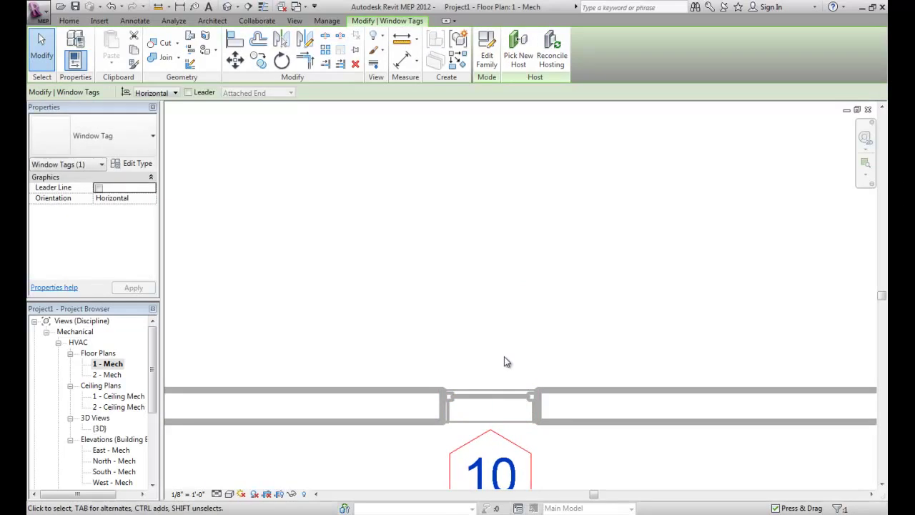
Give the window a 2' sill, 6' height and 120' width, then move the south elevation marker outside.
click(504, 399)
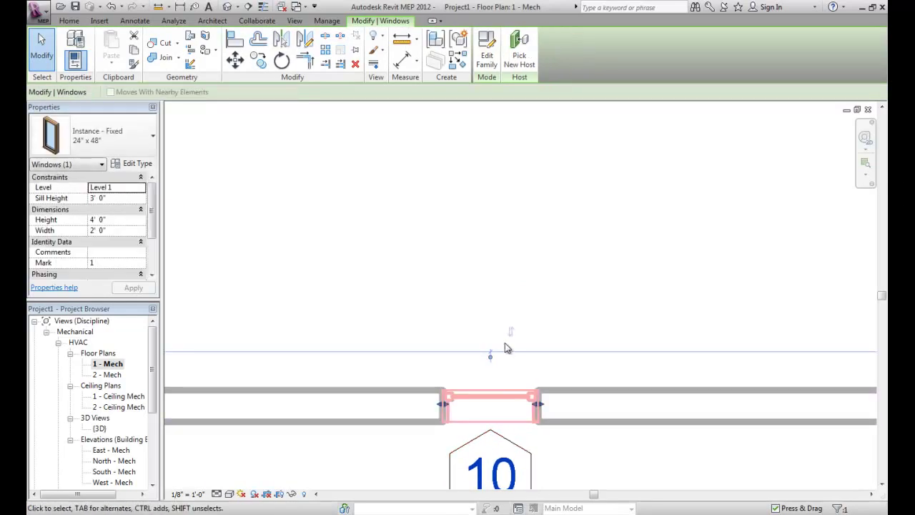
click(104, 199)
text(2)
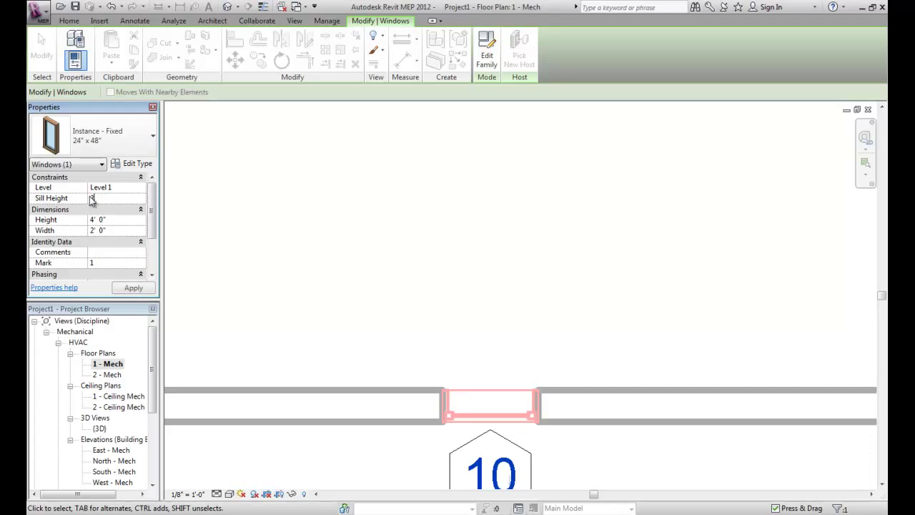
click(108, 219)
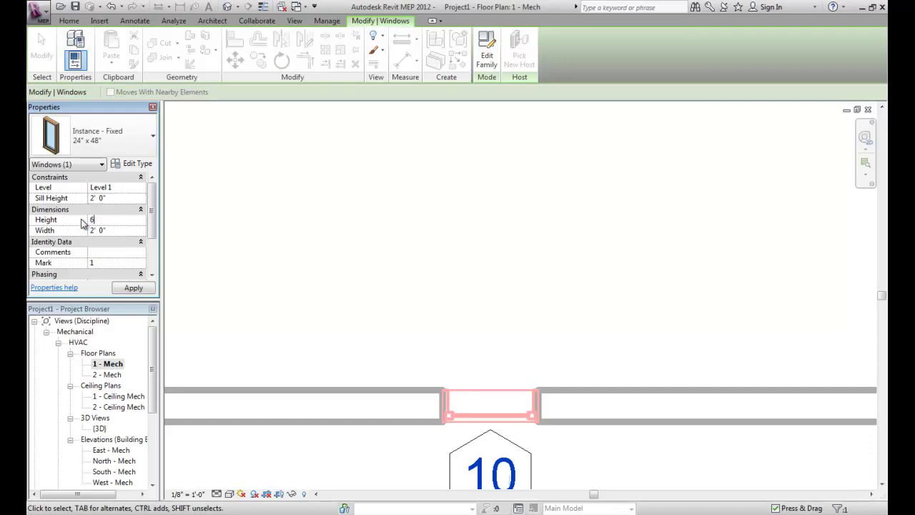
text(6)
click(113, 229)
key(Return)
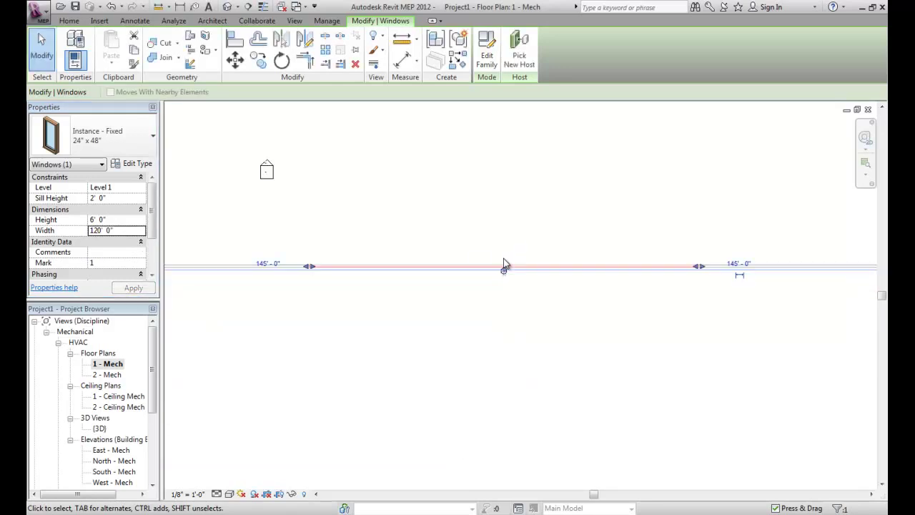
scroll(504, 265, down, 2)
key(Escape)
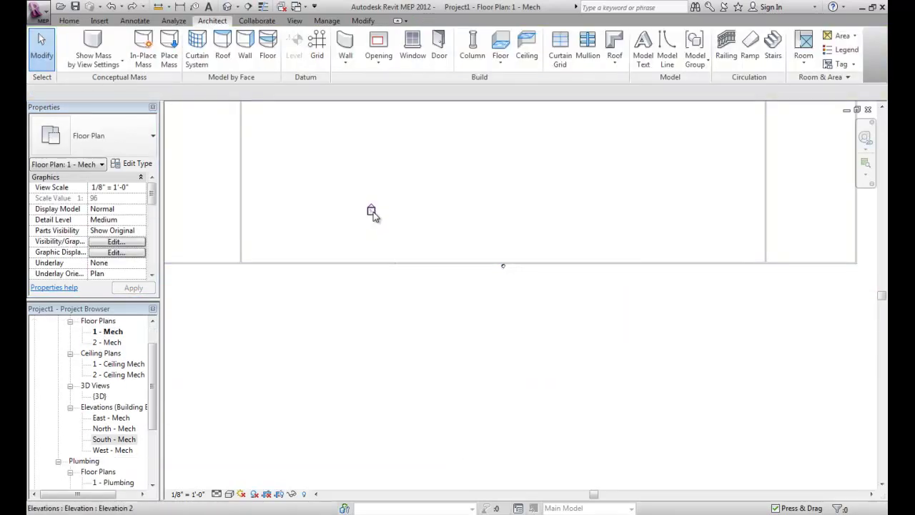
drag(360, 193, 508, 315)
Open the South - Mech elevation and inspect the long window in the wall.
key(Escape)
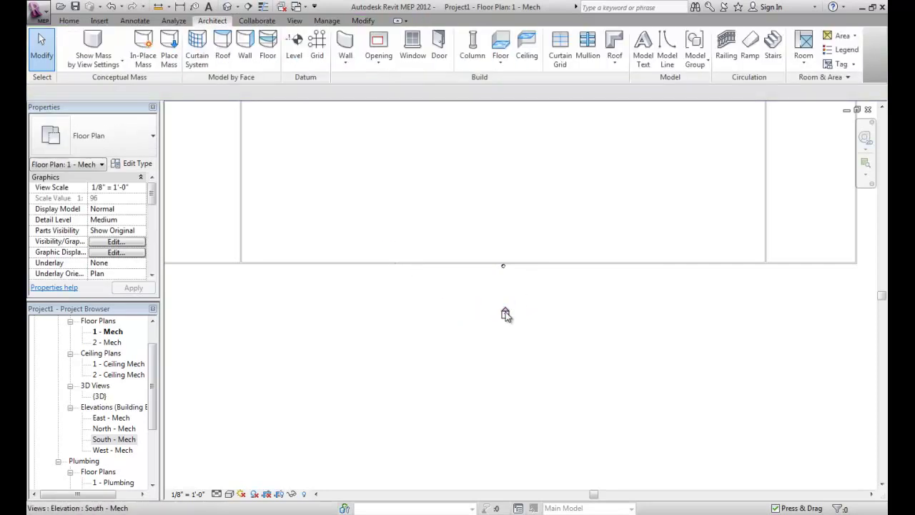
double_click(505, 315)
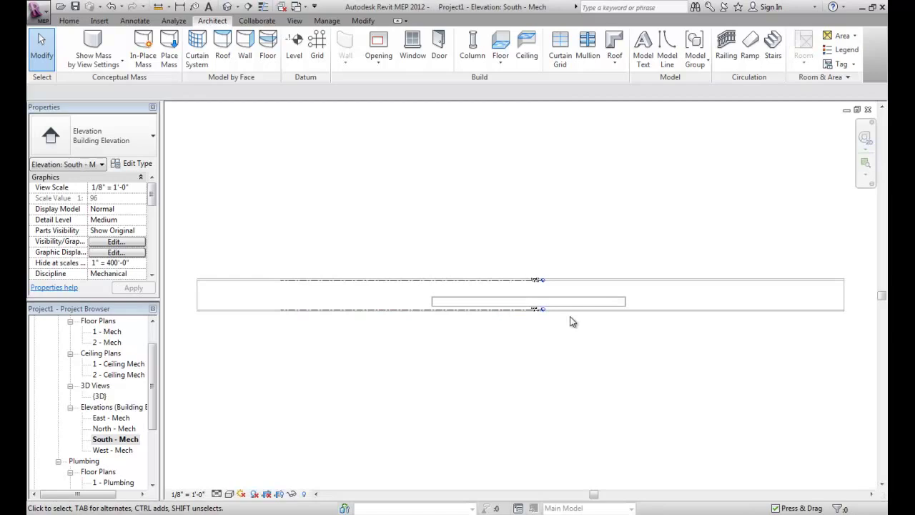
scroll(561, 321, up, 2)
scroll(479, 327, up, 1)
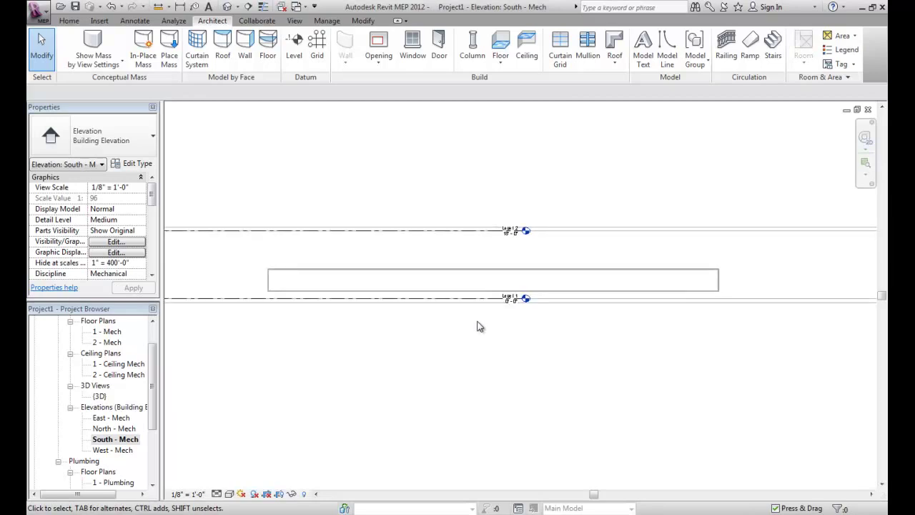
scroll(492, 321, down, 3)
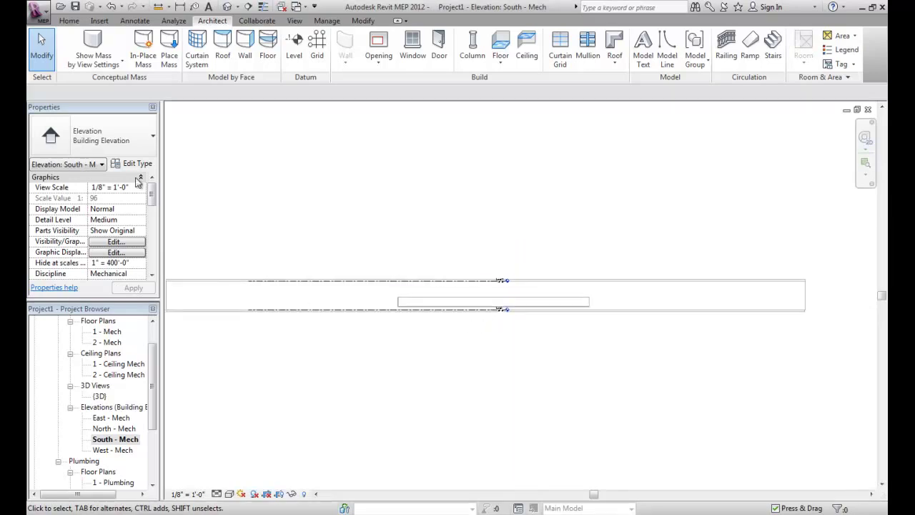
scroll(121, 379, up, 1)
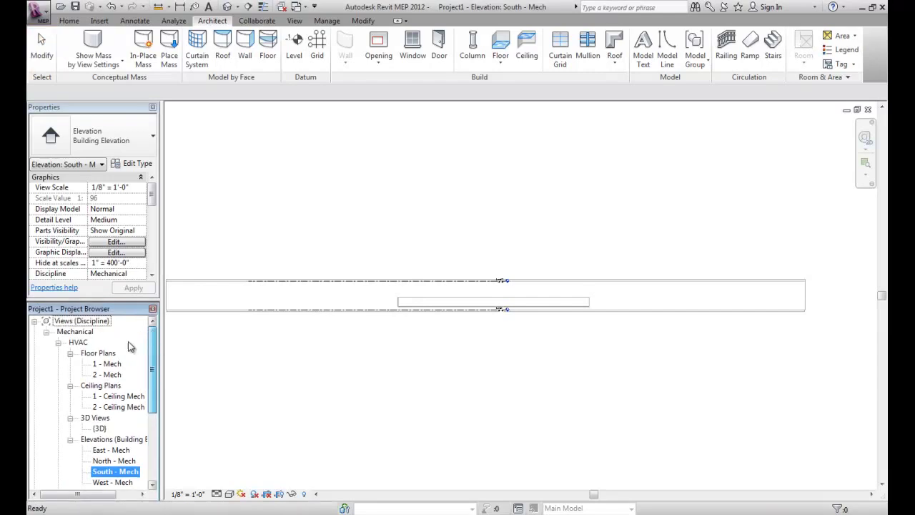
Return to the 1 - Mech floor plan.
double_click(107, 364)
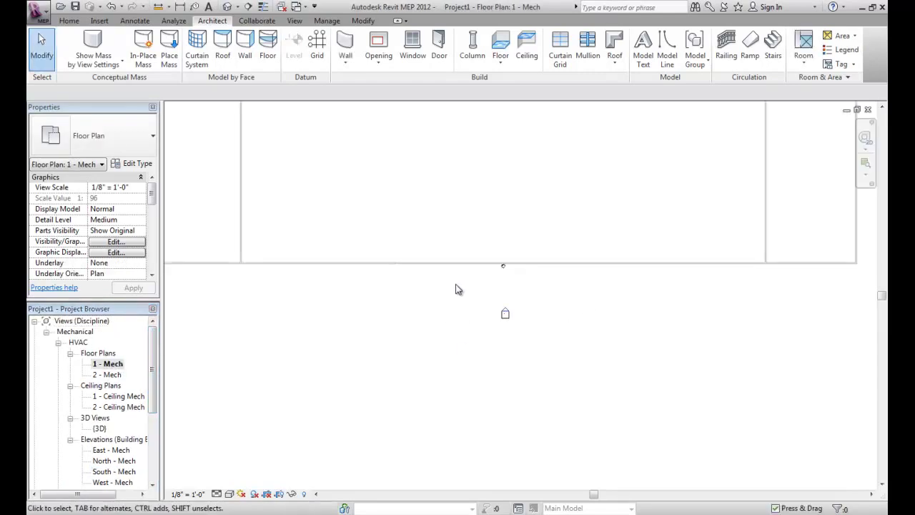
scroll(452, 306, down, 3)
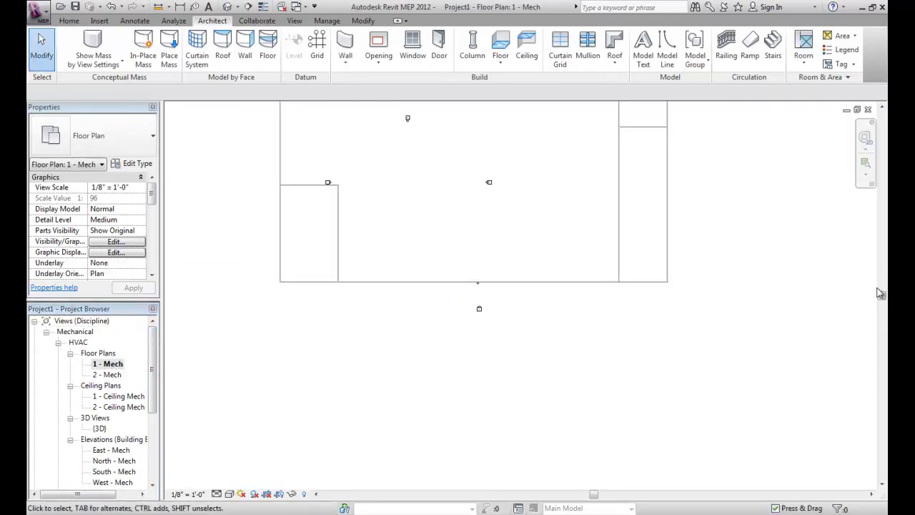
scroll(713, 280, up, 3)
scroll(668, 271, up, 3)
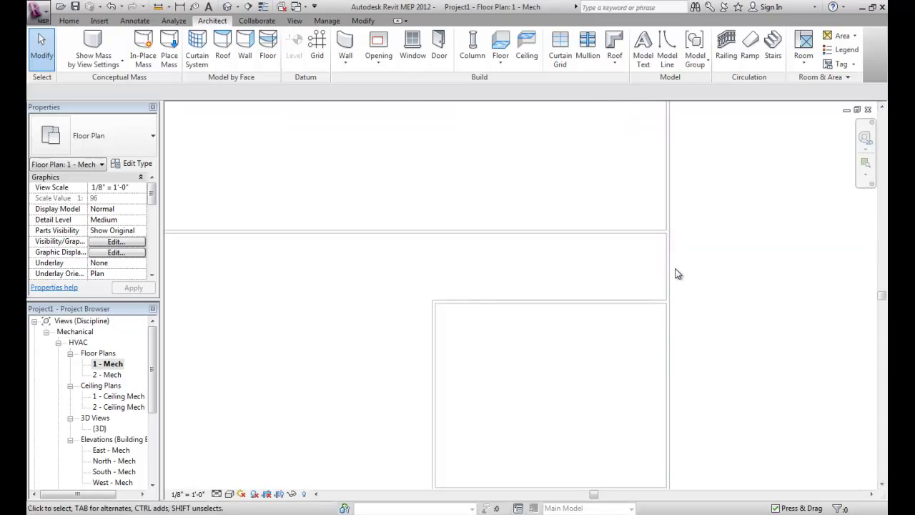
Load the Single-Flush 36" x 84" door family from Architectural > Doors.
click(439, 50)
click(492, 274)
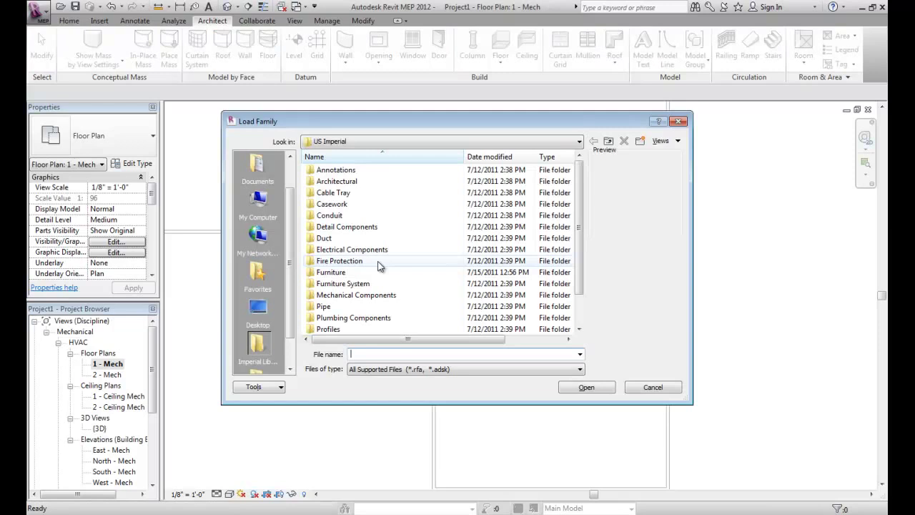
double_click(337, 181)
double_click(329, 217)
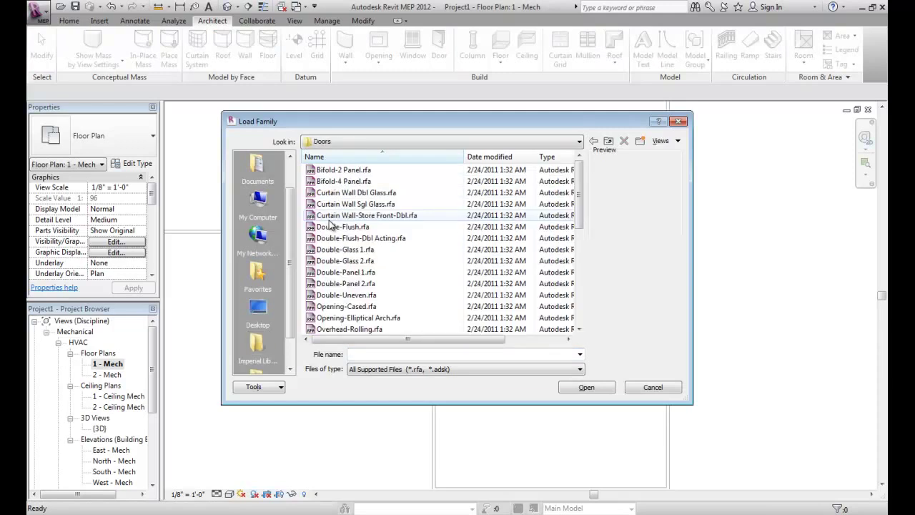
scroll(577, 212, down, 4)
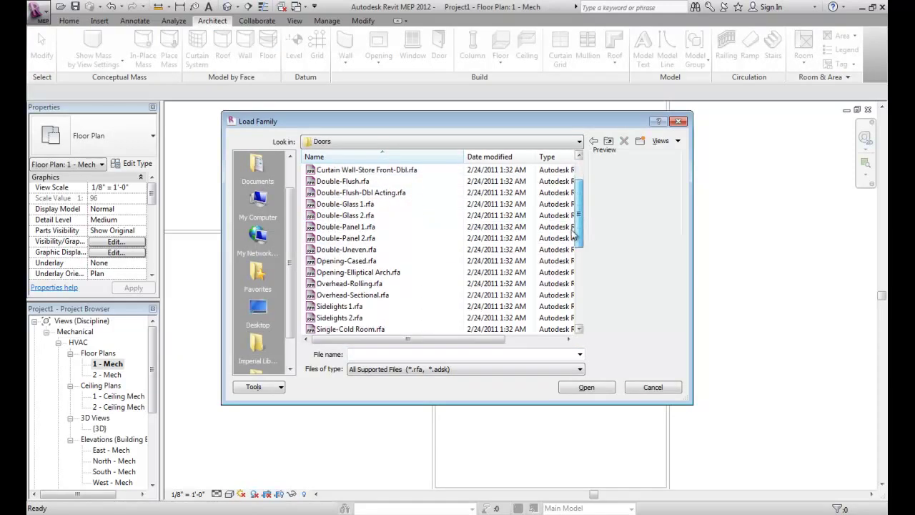
double_click(344, 273)
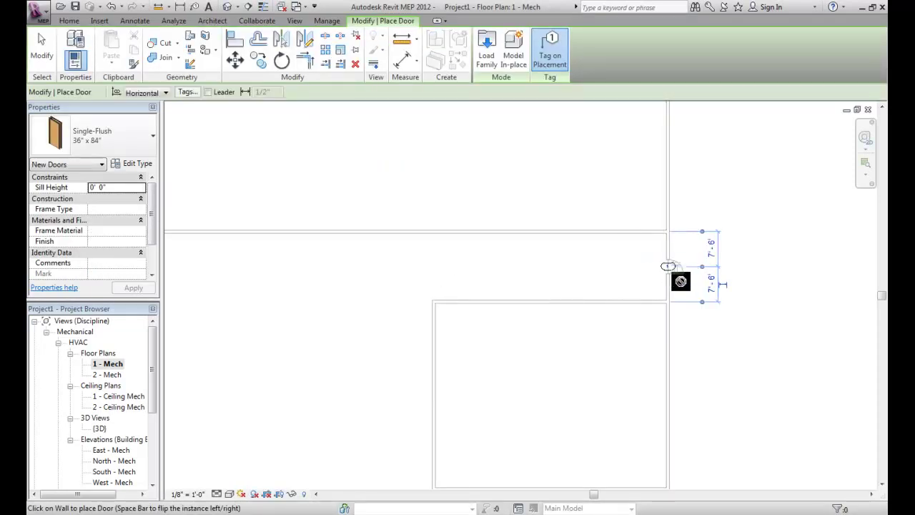
scroll(697, 266, down, 3)
scroll(264, 138, up, 3)
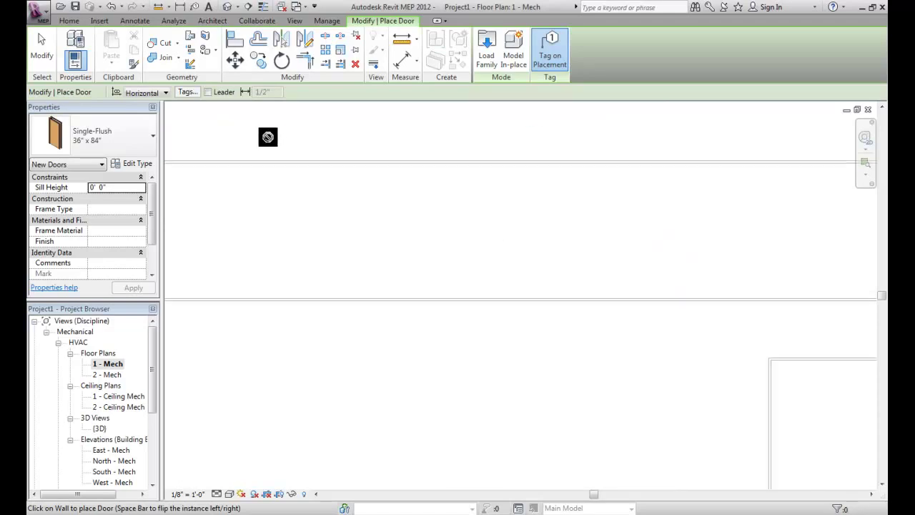
From the door's type properties, load the Overhead-Sectional door family from Architectural > Doors.
click(136, 164)
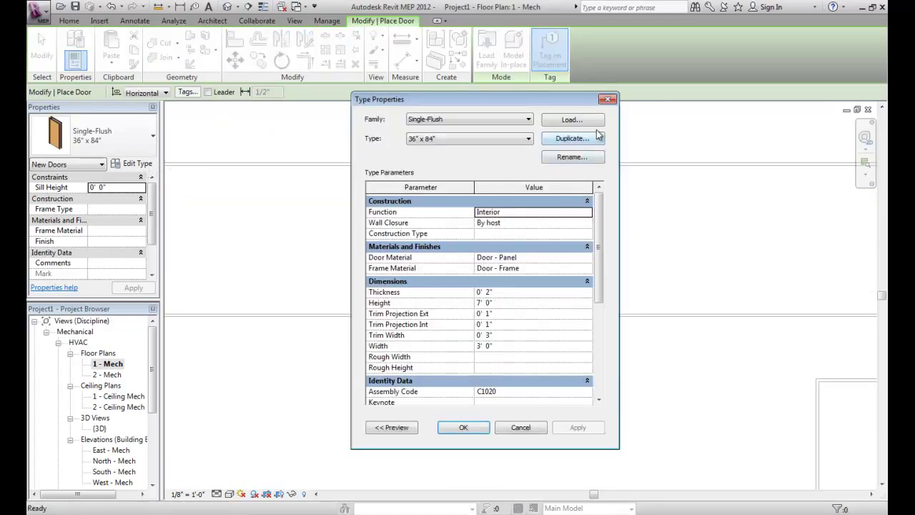
click(572, 120)
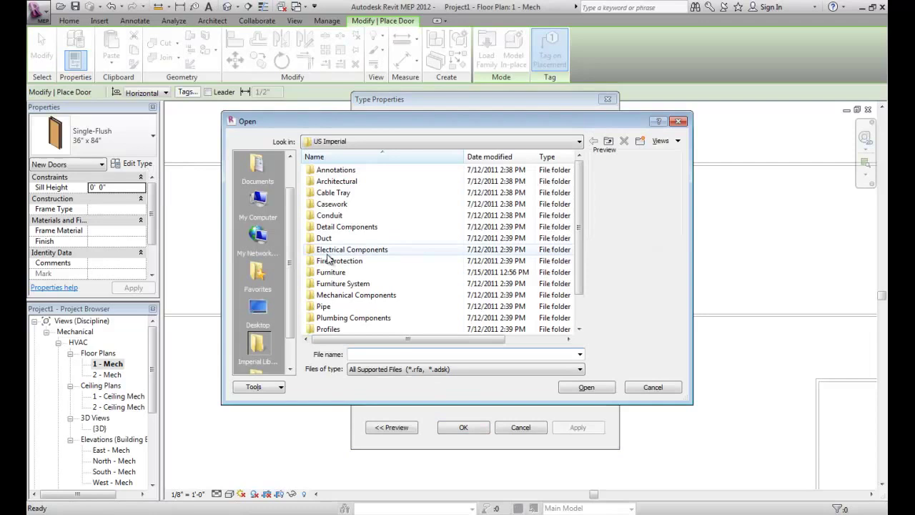
double_click(341, 183)
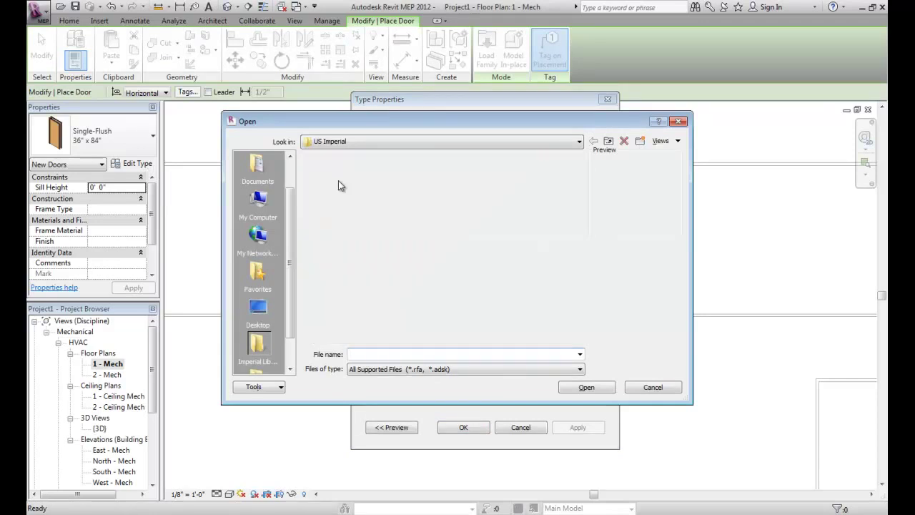
double_click(326, 216)
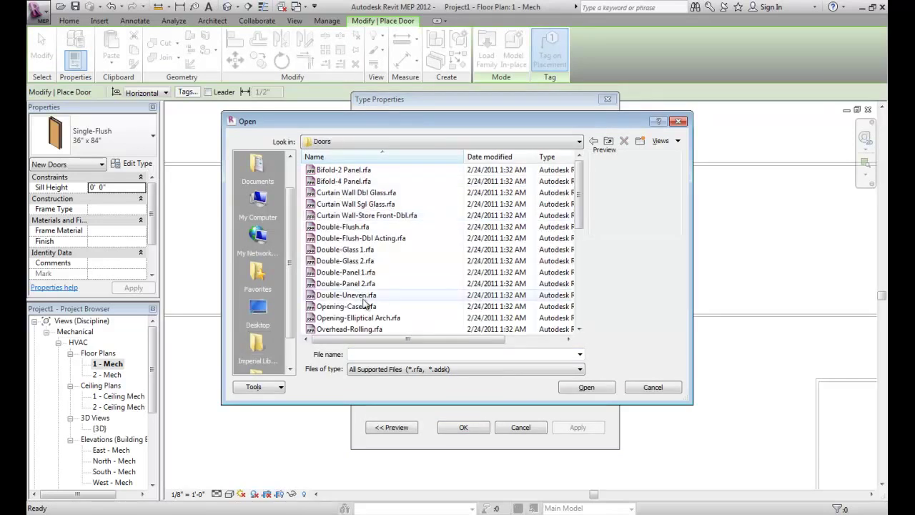
click(369, 330)
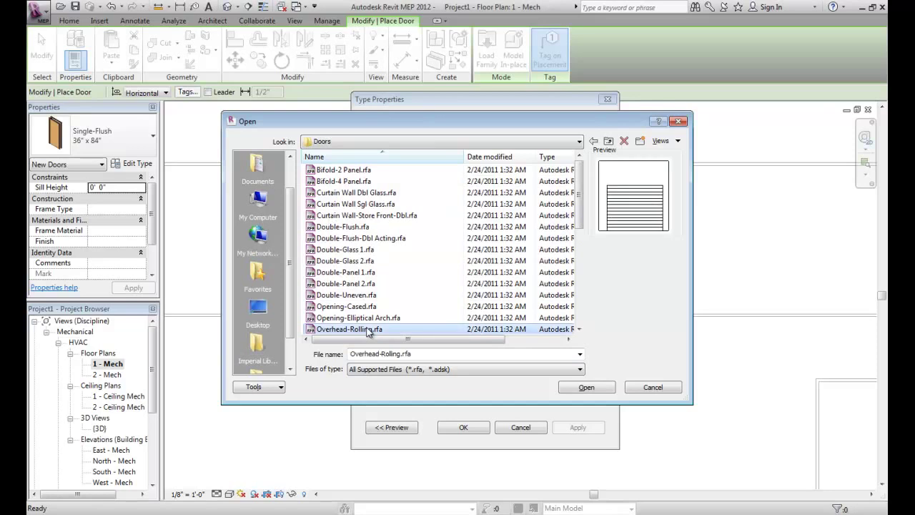
click(369, 328)
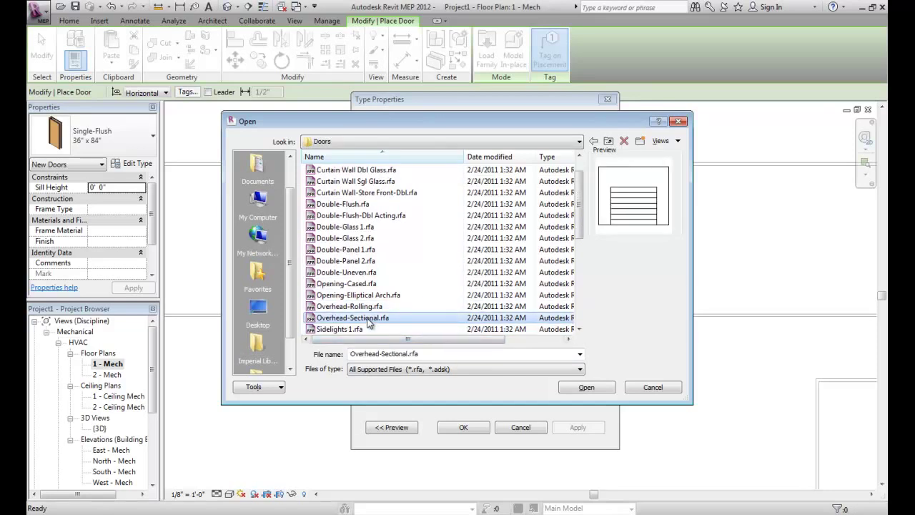
click(598, 390)
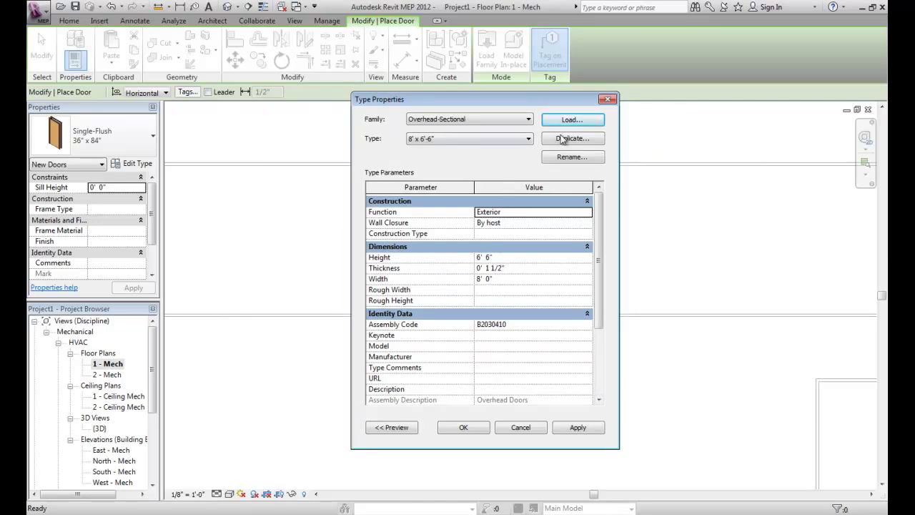
Create a door type named 12' x 10' with Height 10' and Width 12'.
click(566, 156)
text(12' x 10)
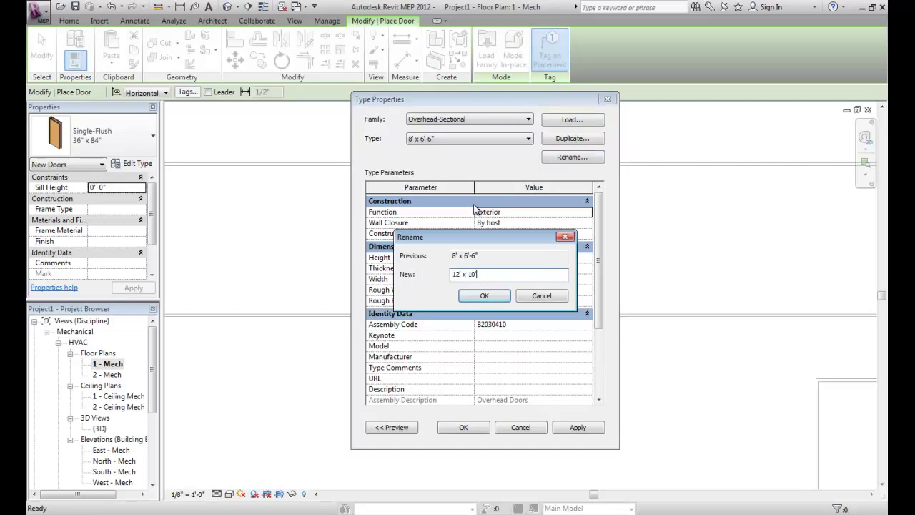
key(Return)
click(527, 257)
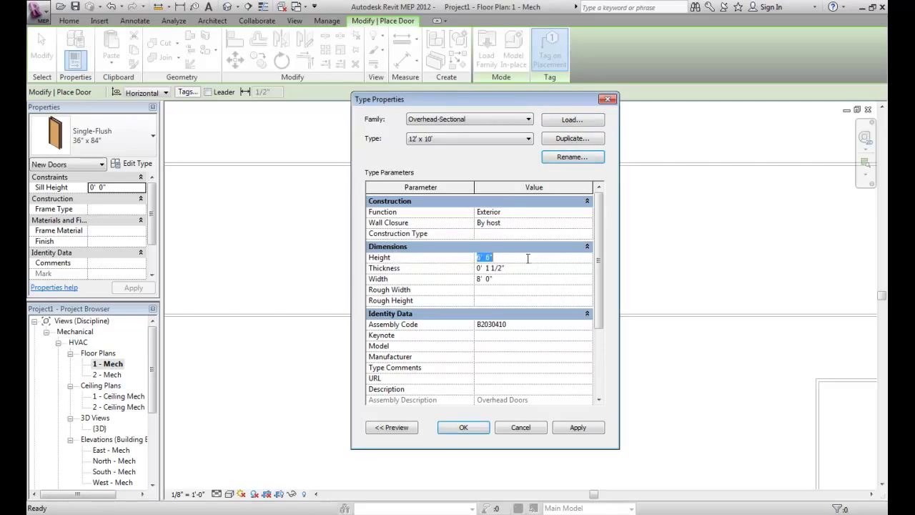
click(497, 278)
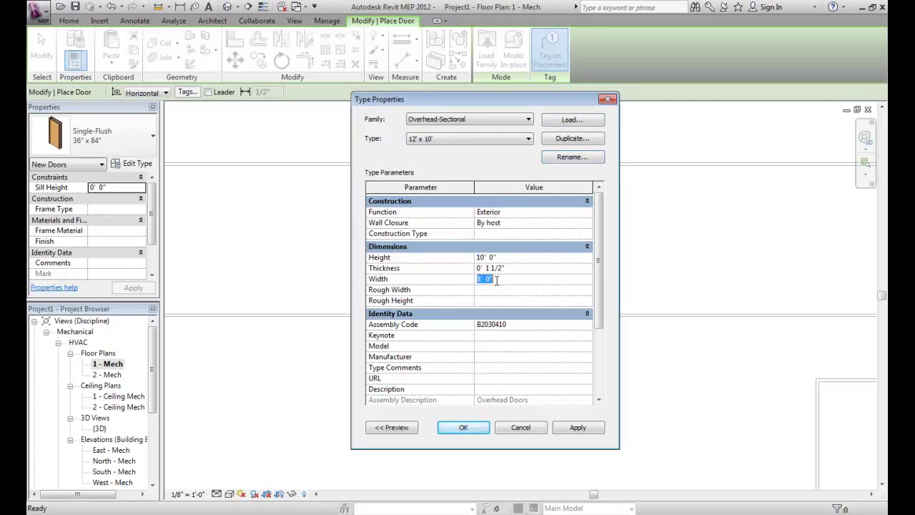
text(12)
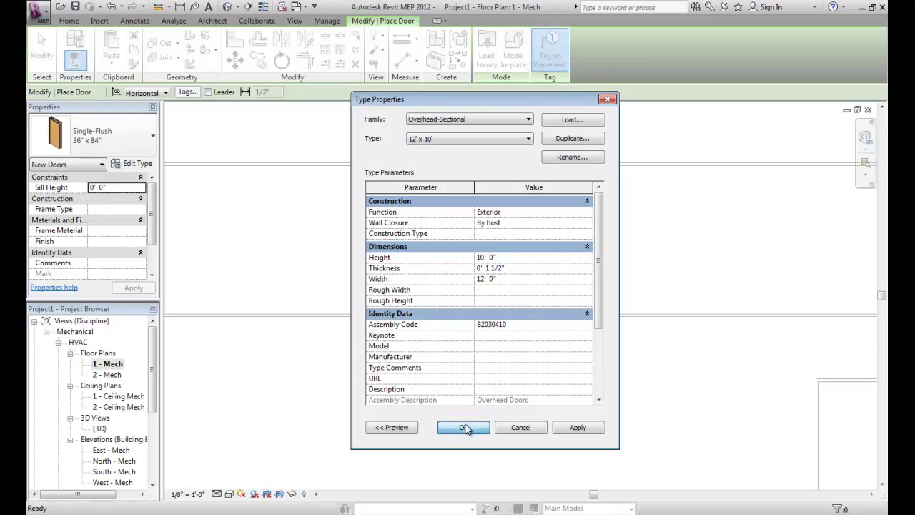
click(469, 426)
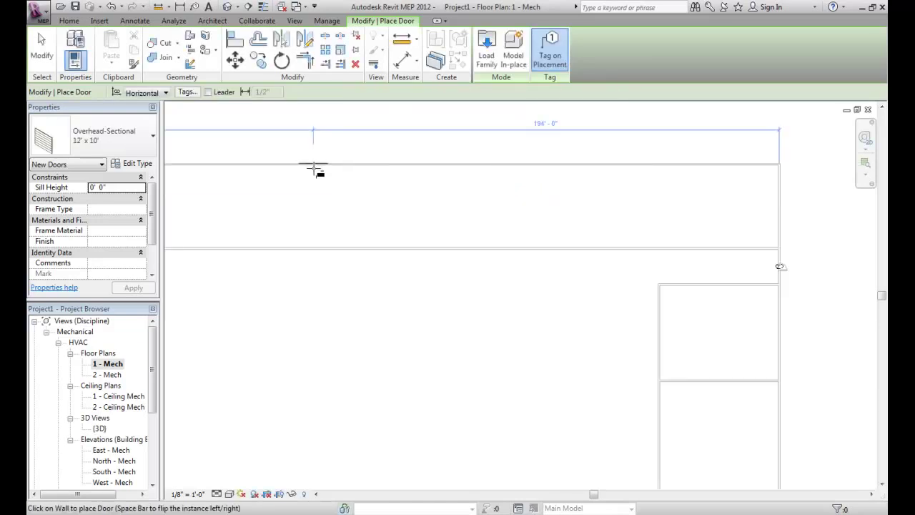
scroll(699, 201, down, 5)
scroll(476, 184, up, 2)
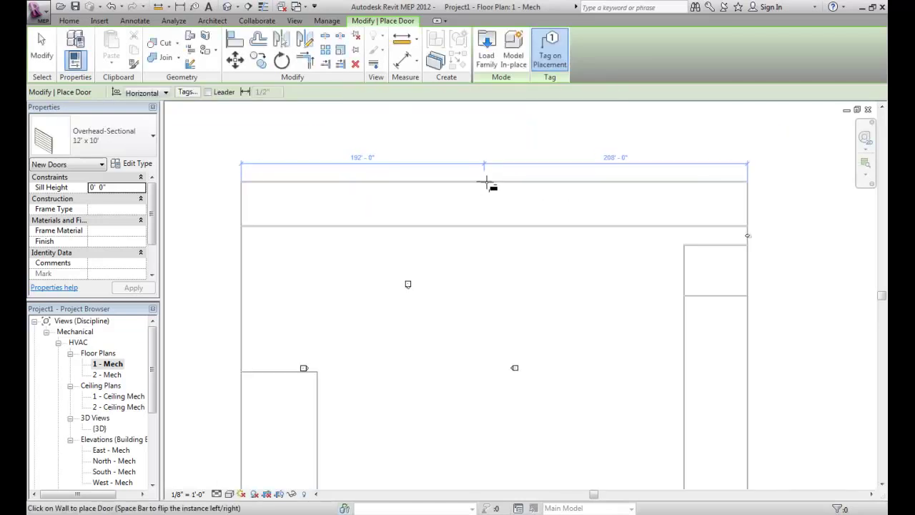
scroll(494, 183, up, 5)
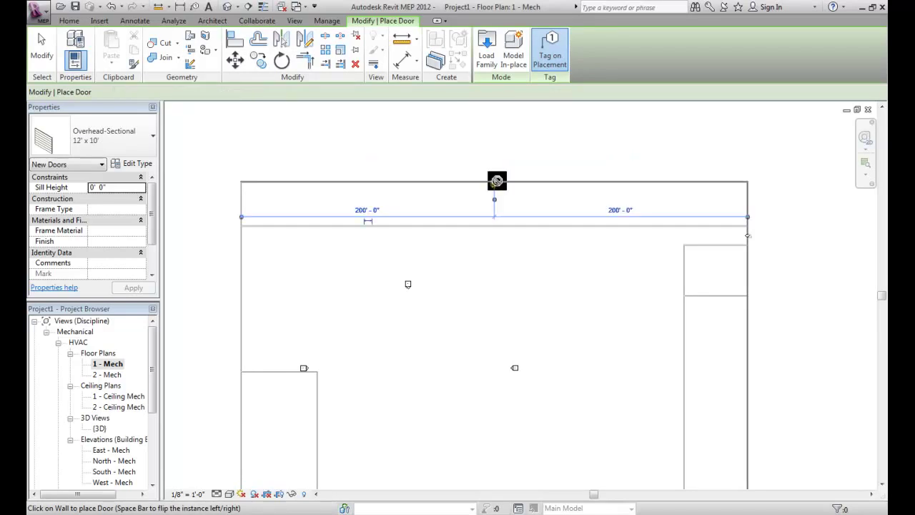
scroll(472, 154, up, 2)
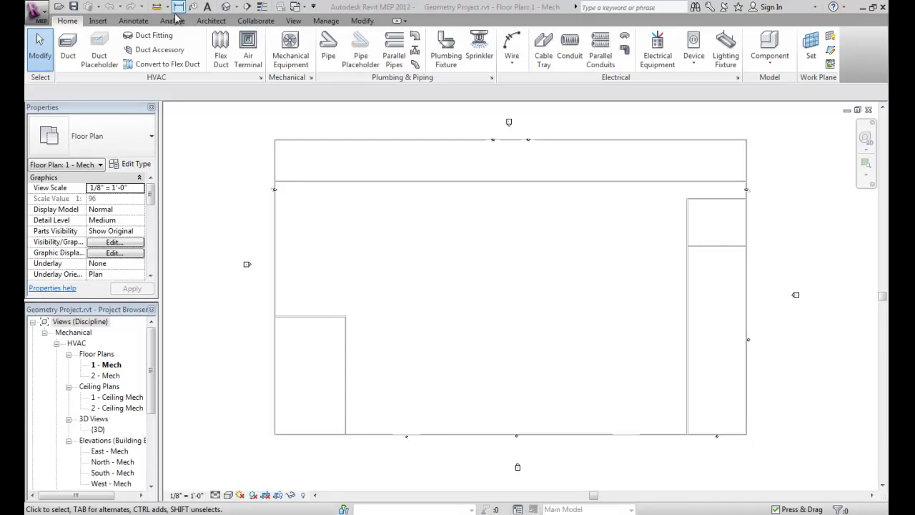
Start the Space tool from Analyze, leaving the space upper limit at Level 1.
click(173, 21)
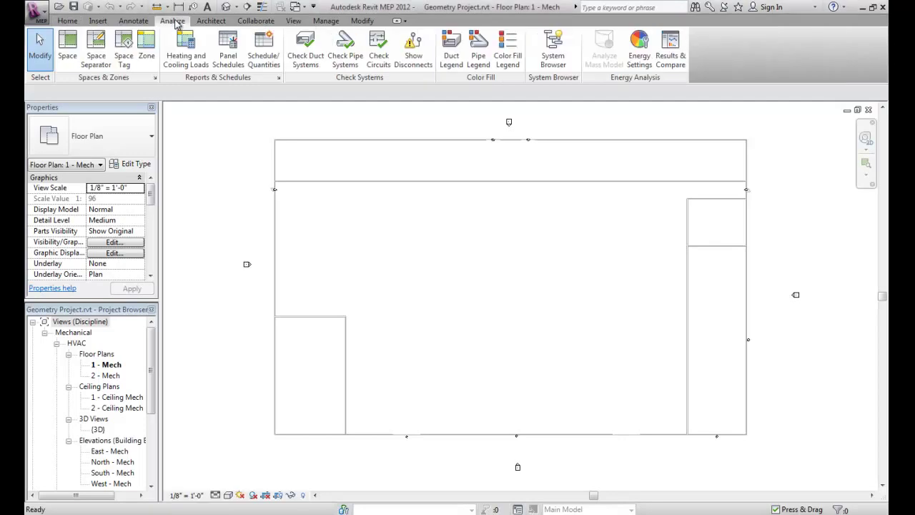
click(67, 47)
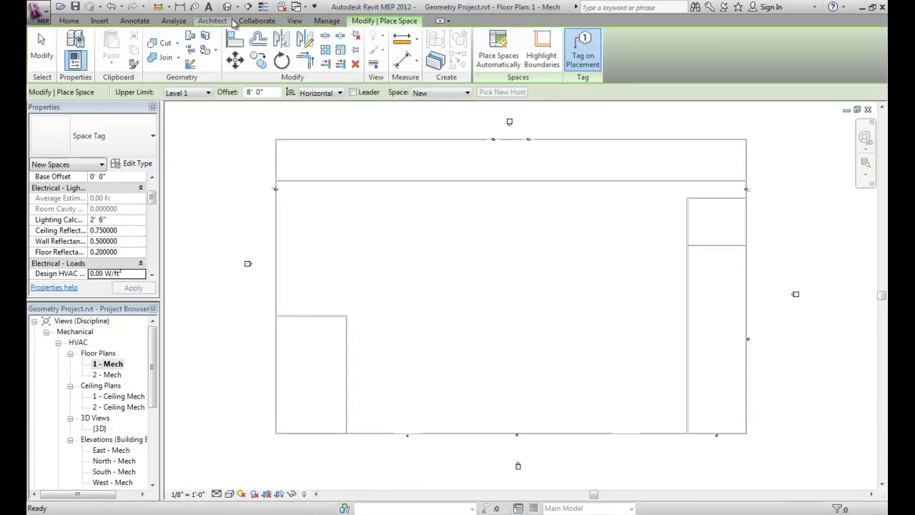
scroll(151, 199, up, 2)
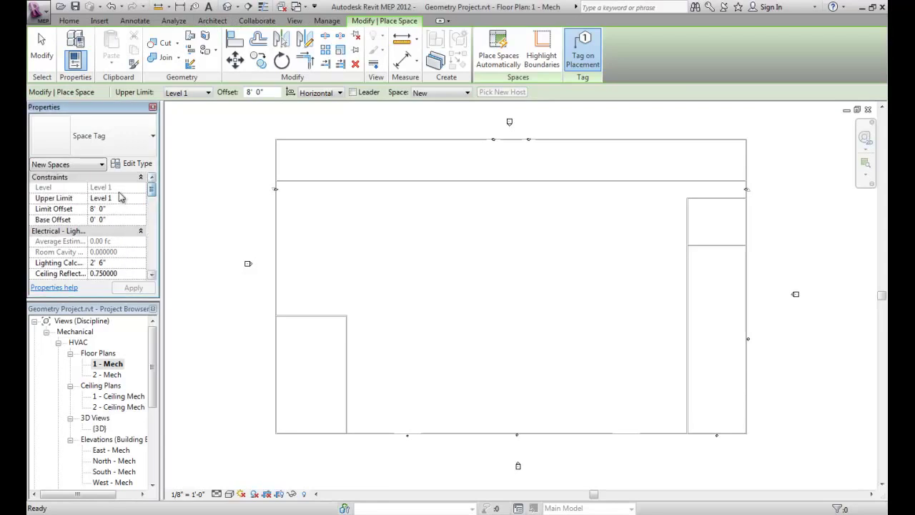
click(141, 198)
click(117, 218)
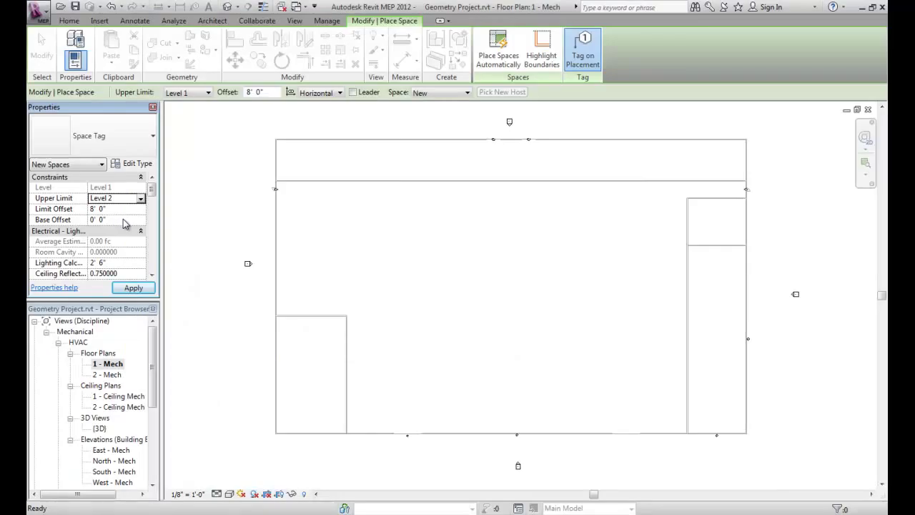
click(308, 260)
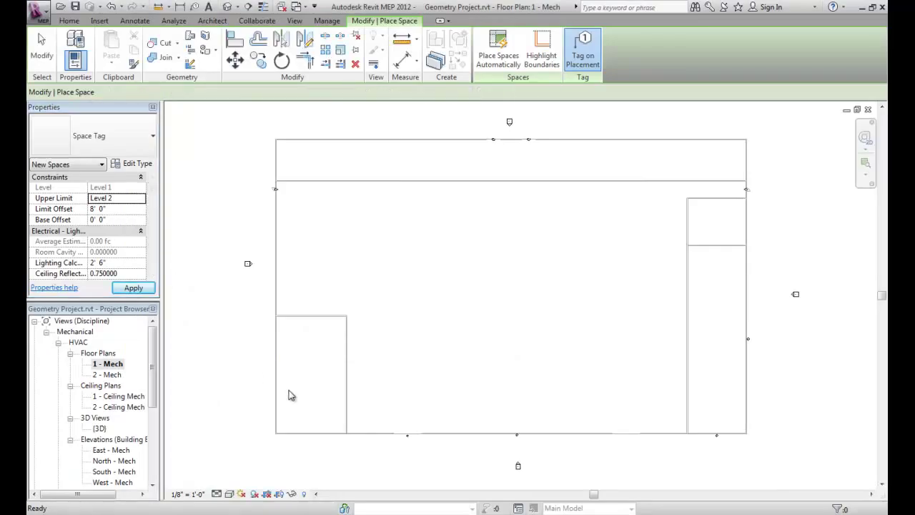
Place spaces in the central, top strip, upper-right and lower-right rooms.
click(508, 288)
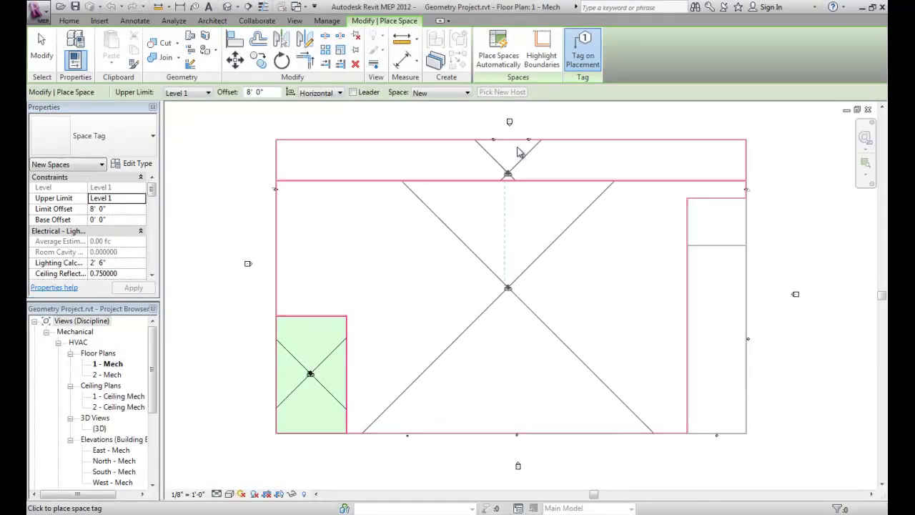
click(509, 152)
click(718, 224)
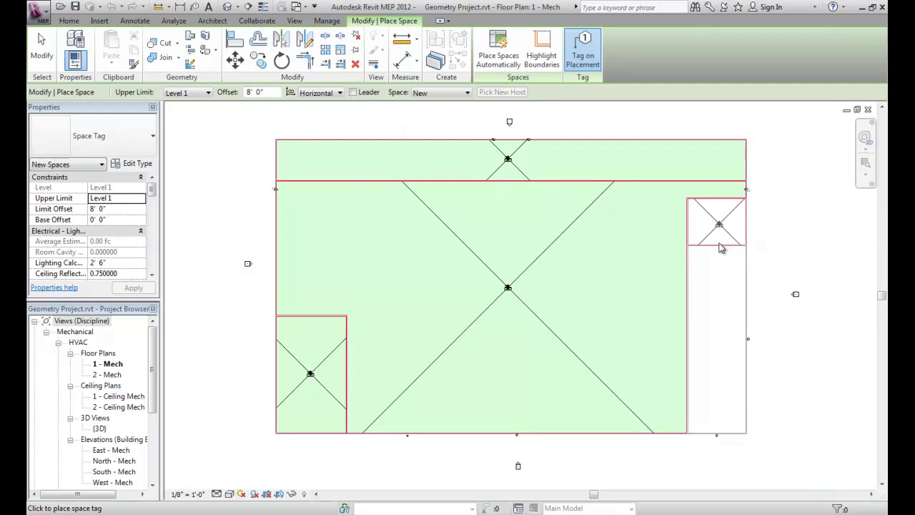
click(717, 339)
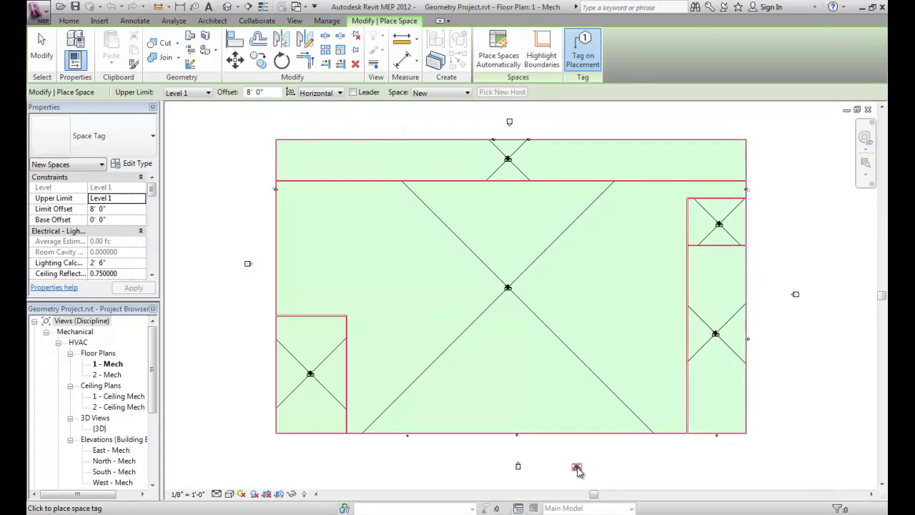
key(Escape)
key(Escape)
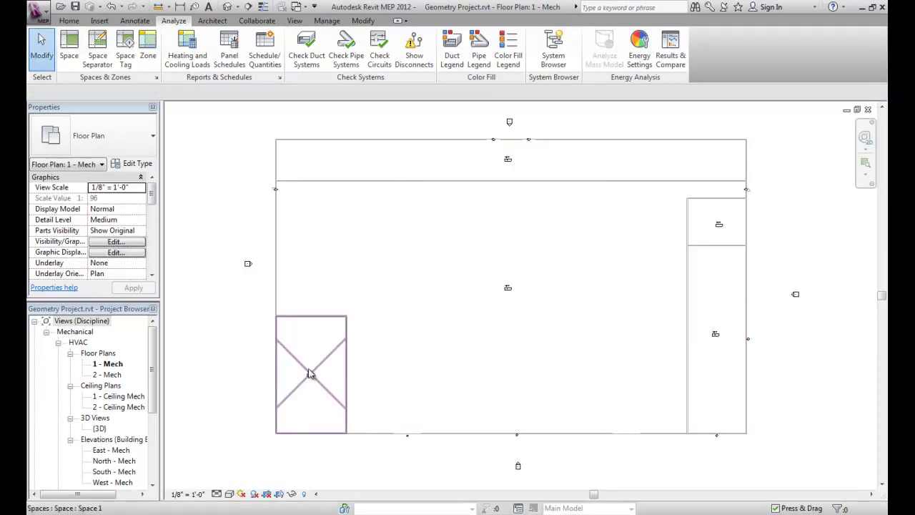
Rename the lower-left space Deli-Baker and the tall right-hand space Office.
double_click(311, 375)
text(Deli-Baker)
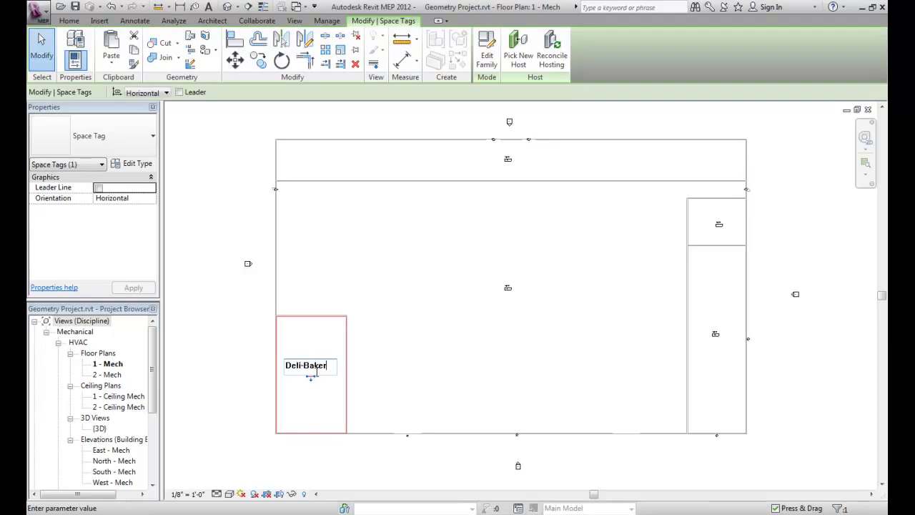
key(Return)
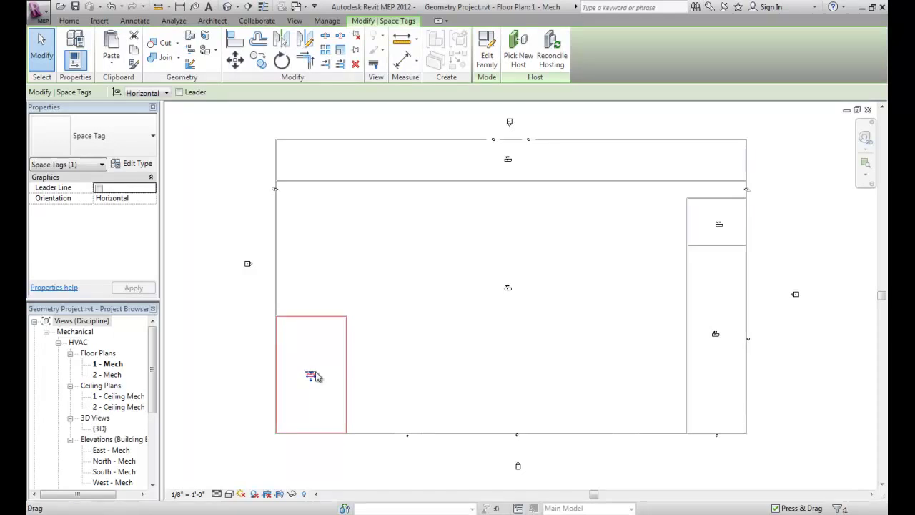
double_click(715, 333)
text(Off)
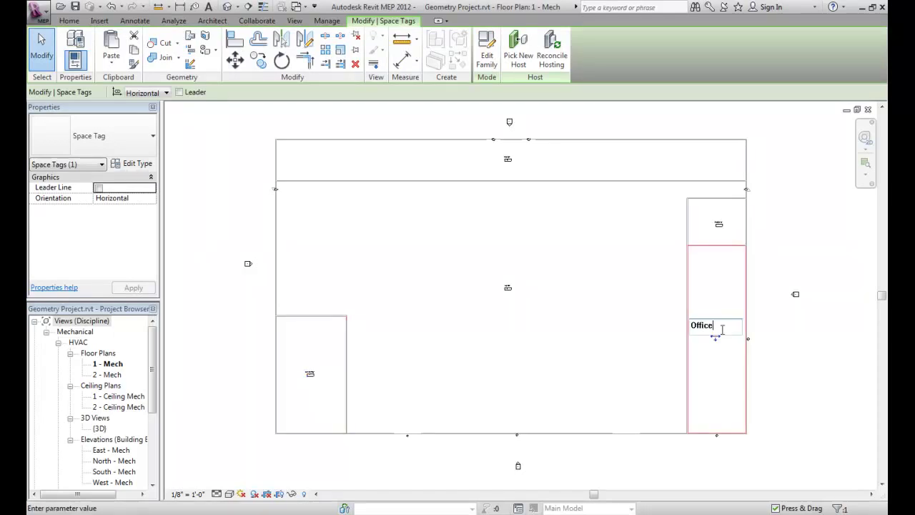
text(ice)
key(Return)
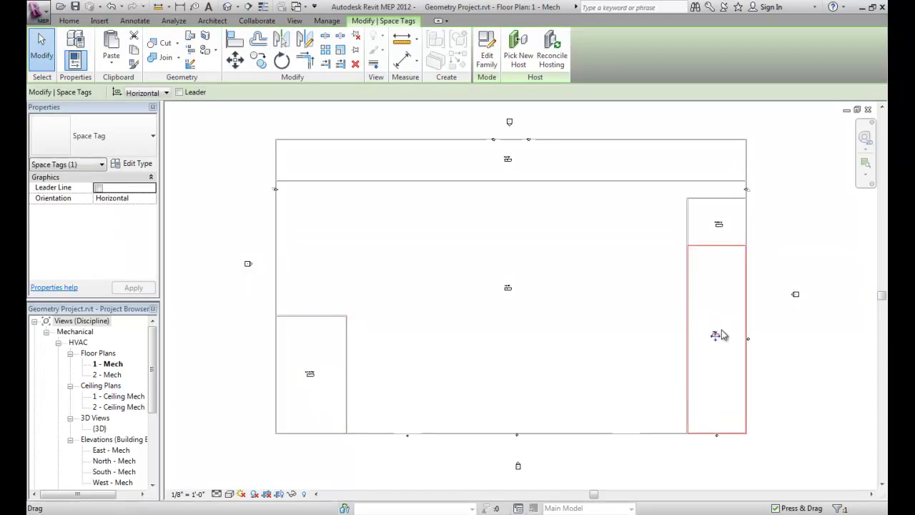
click(549, 470)
Start a new Spaces schedule and add the Area and Area per Person fields.
scroll(138, 450, down, 4)
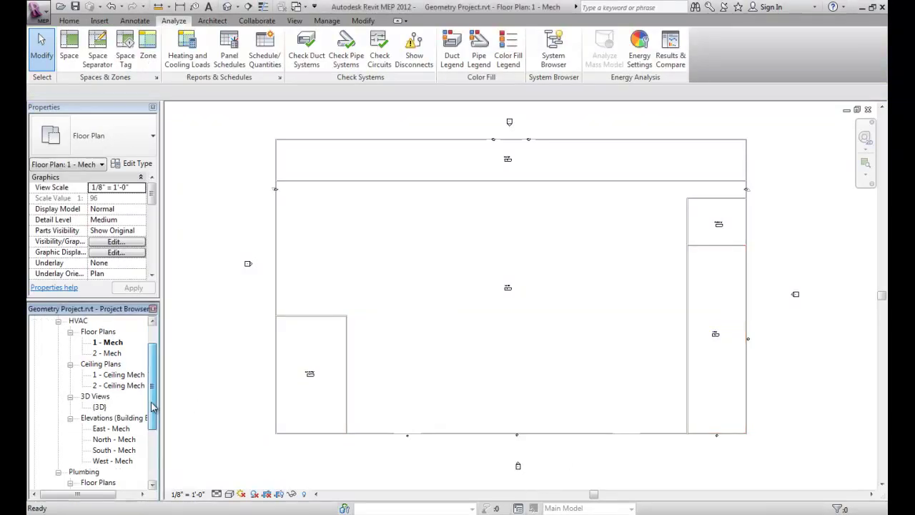
right_click(88, 439)
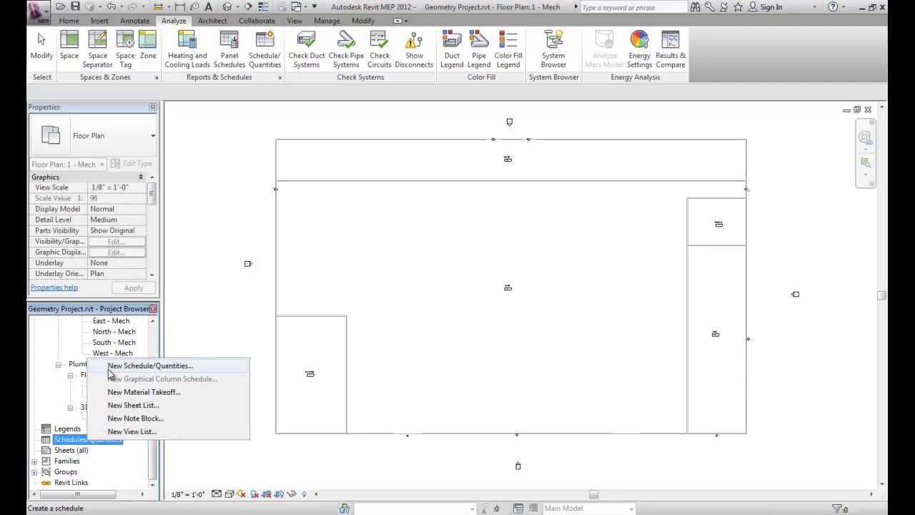
click(113, 370)
scroll(384, 285, down, 15)
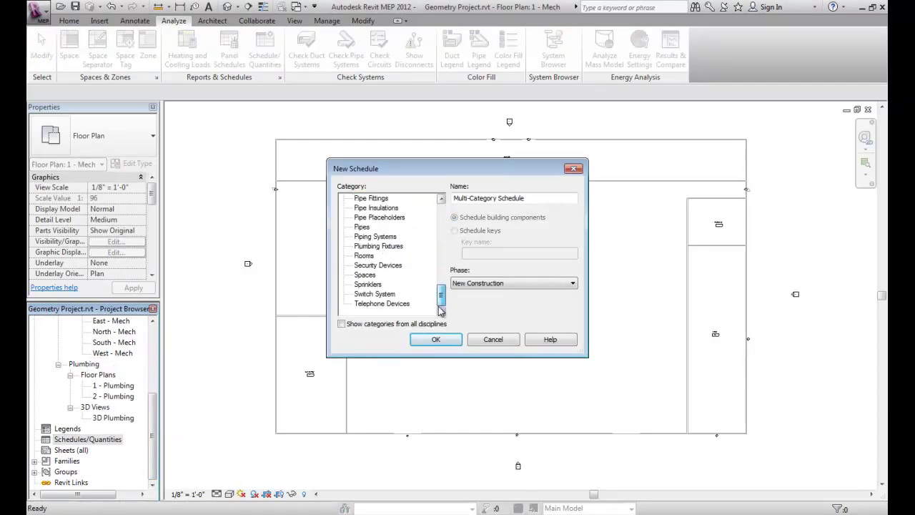
double_click(365, 275)
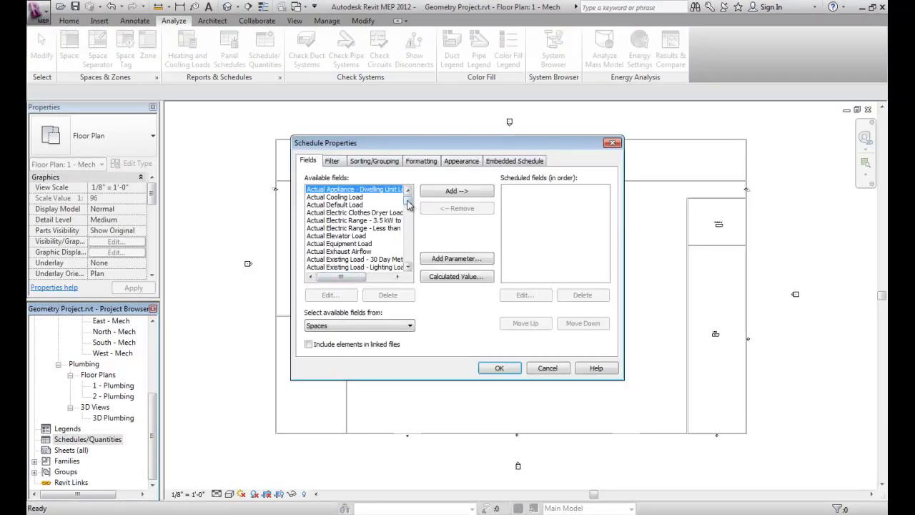
drag(408, 199, 409, 226)
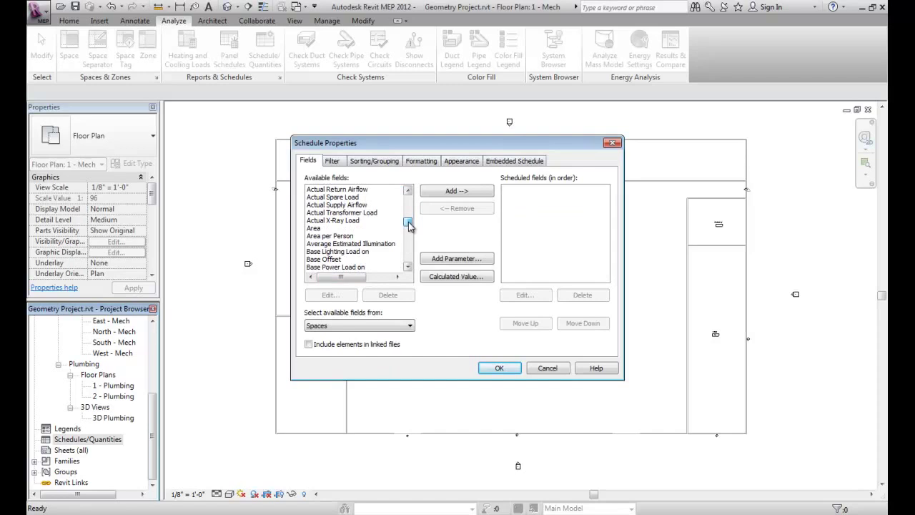
double_click(319, 228)
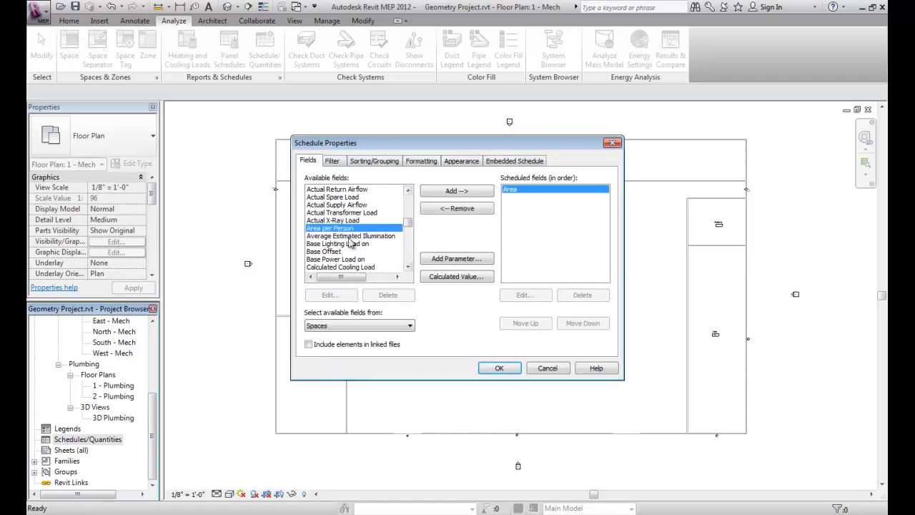
double_click(341, 229)
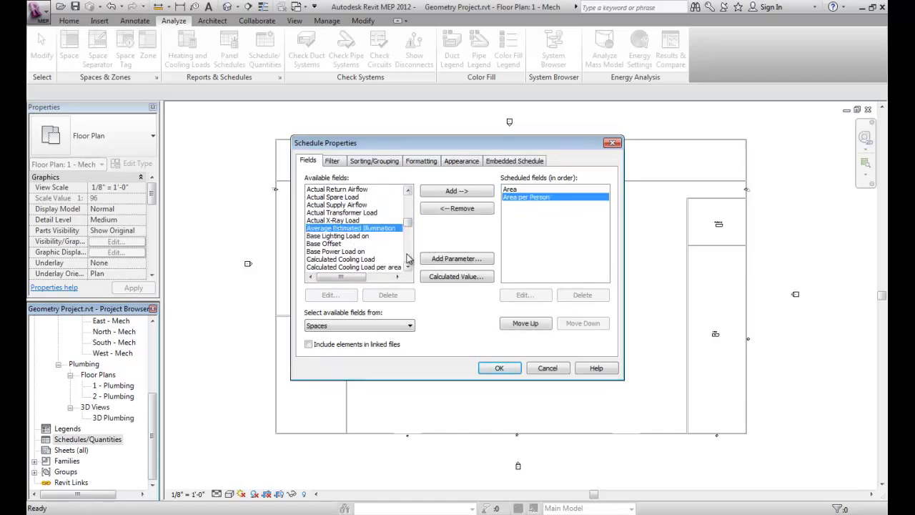
Add Construction Type, Condition Type, Name, Number, Number of People, Occupiable and Zone fields, then confirm.
scroll(410, 228, down, 4)
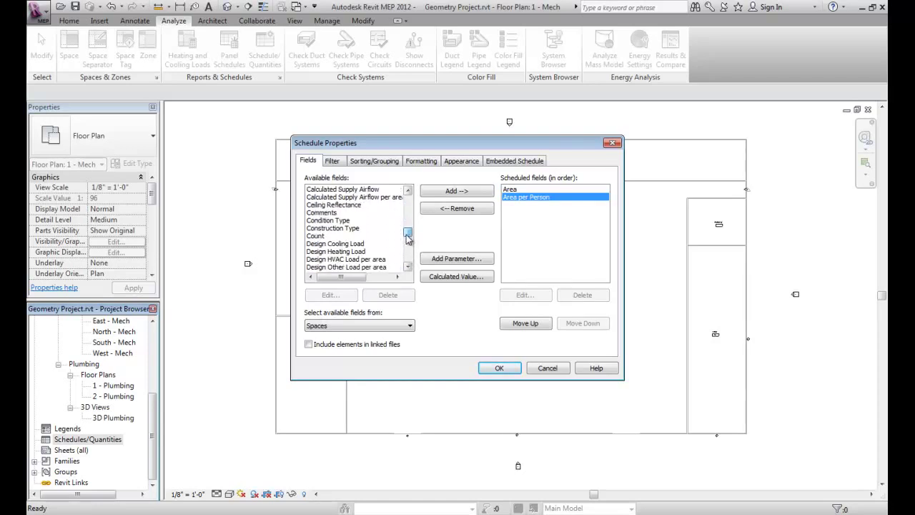
double_click(329, 229)
double_click(328, 221)
scroll(409, 240, down, 2)
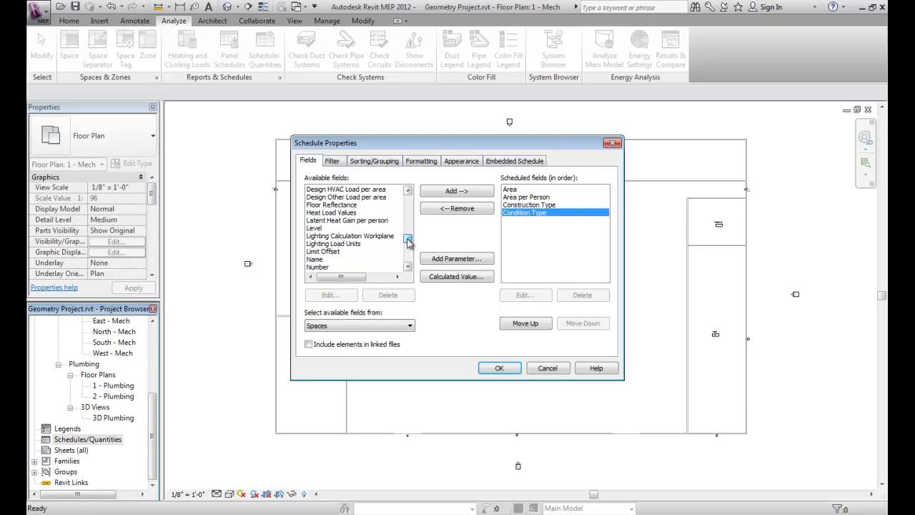
scroll(408, 241, down, 2)
double_click(314, 229)
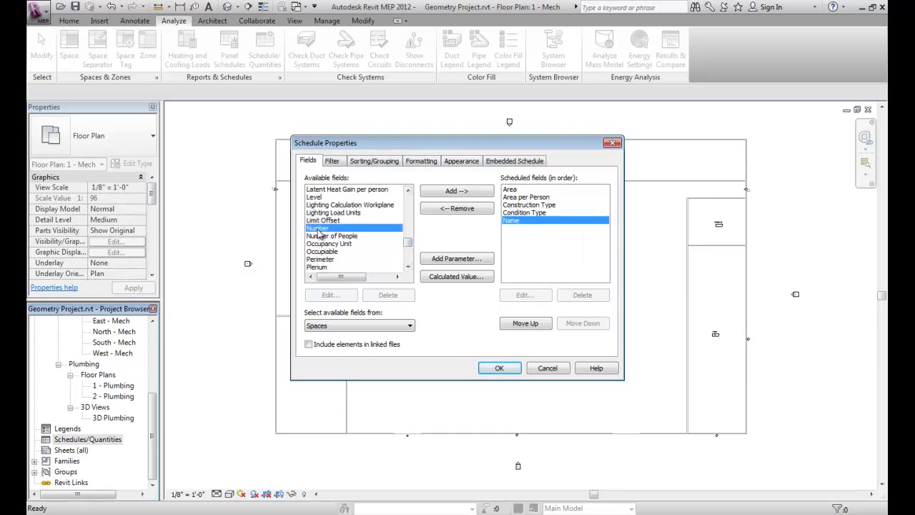
double_click(318, 229)
double_click(341, 229)
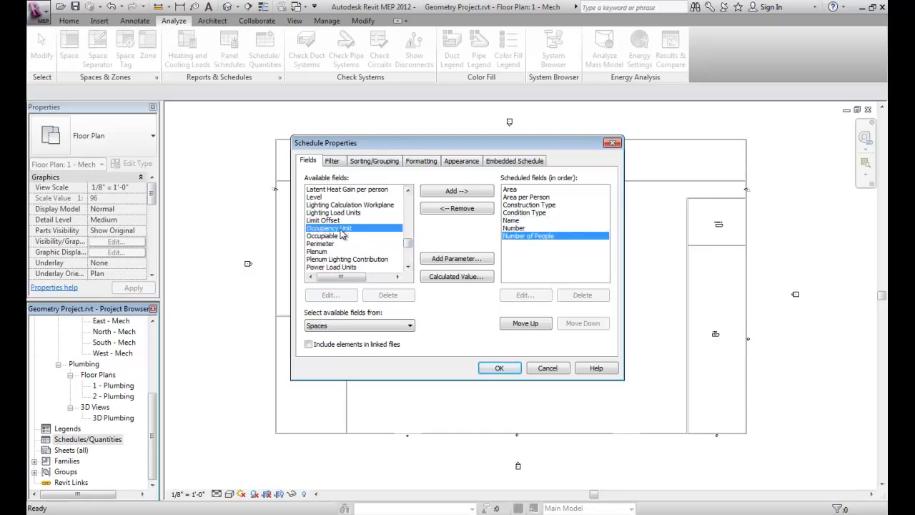
double_click(328, 236)
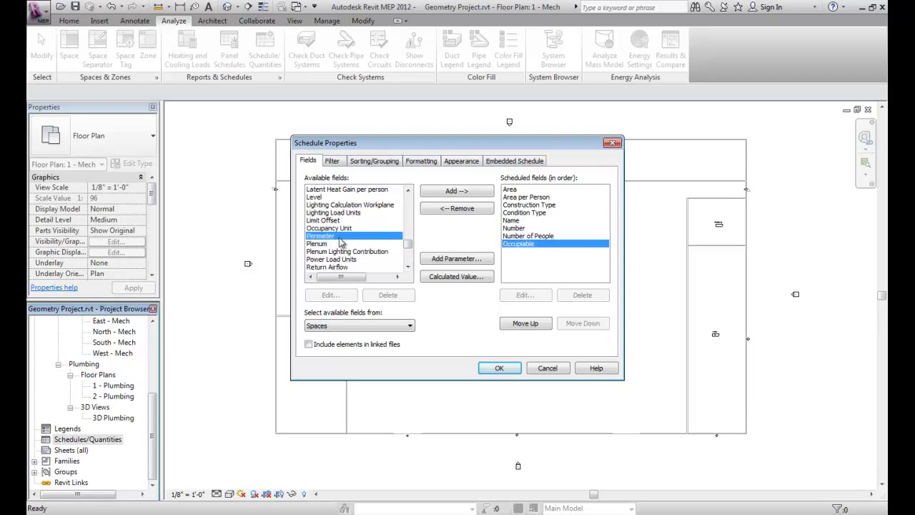
drag(410, 248, 410, 258)
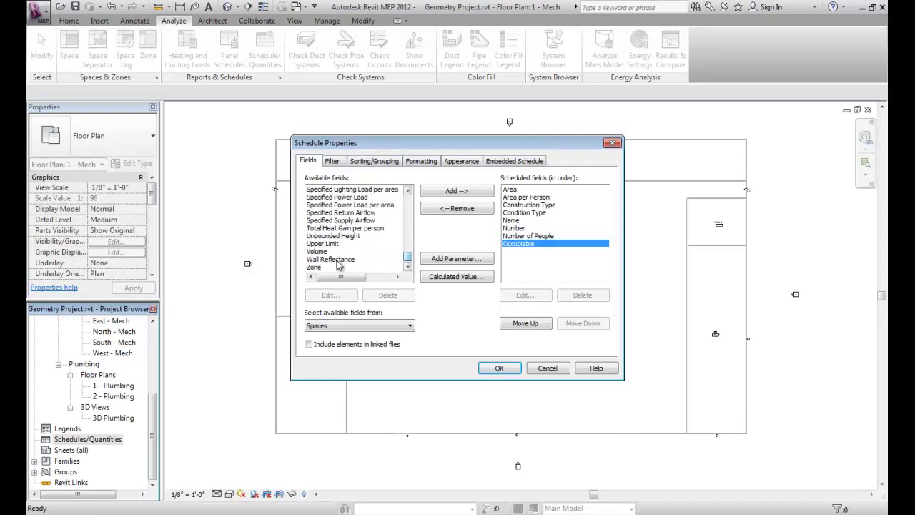
double_click(315, 267)
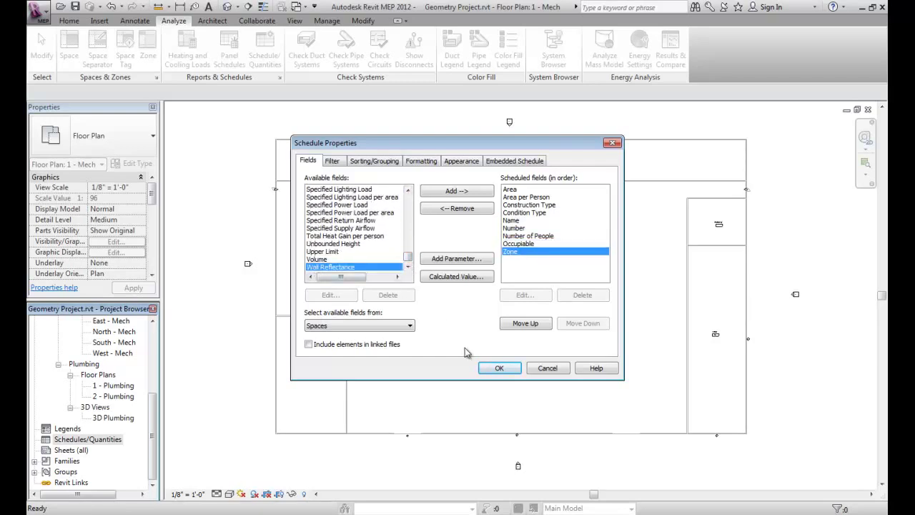
click(500, 367)
Tick Occupiable in all five Space Schedule rows and commit the edits.
click(254, 134)
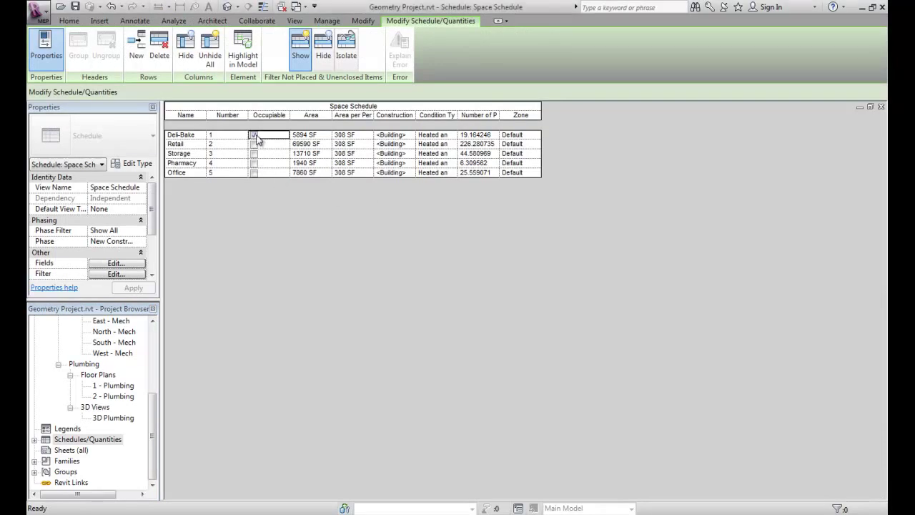
click(254, 145)
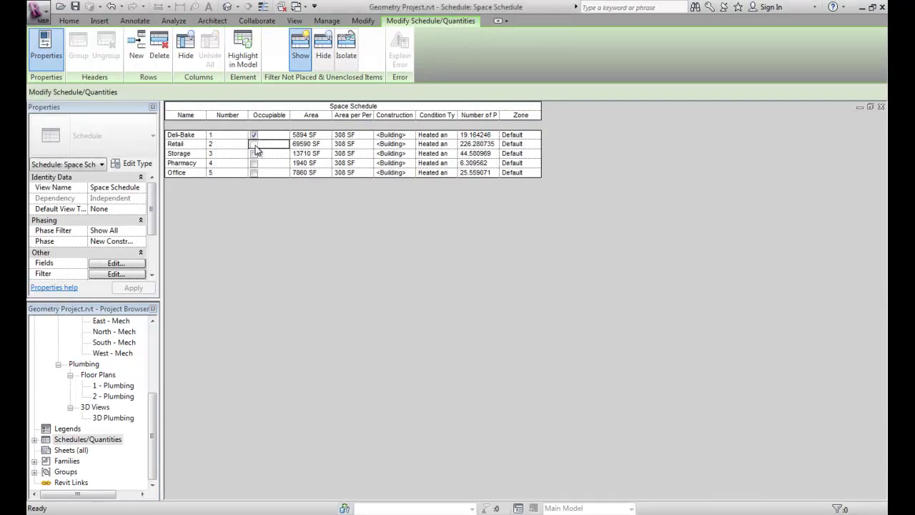
click(254, 153)
click(253, 163)
click(254, 173)
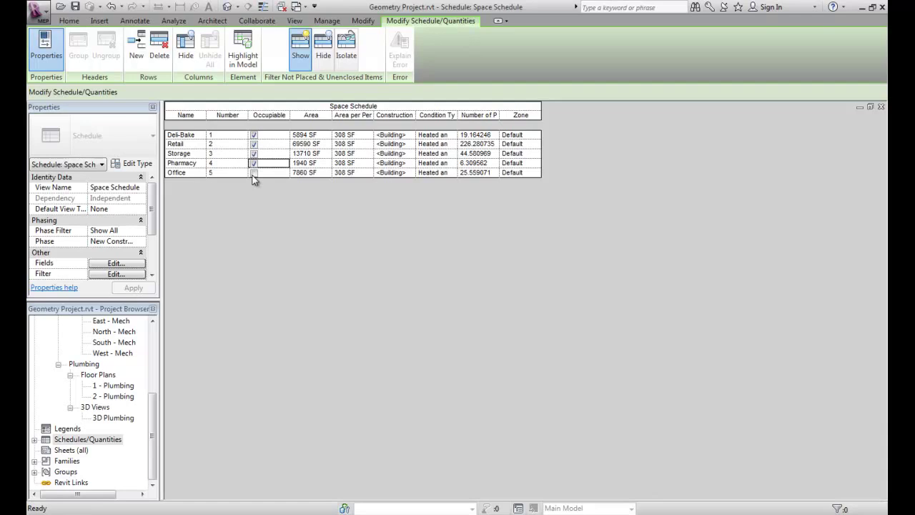
click(277, 211)
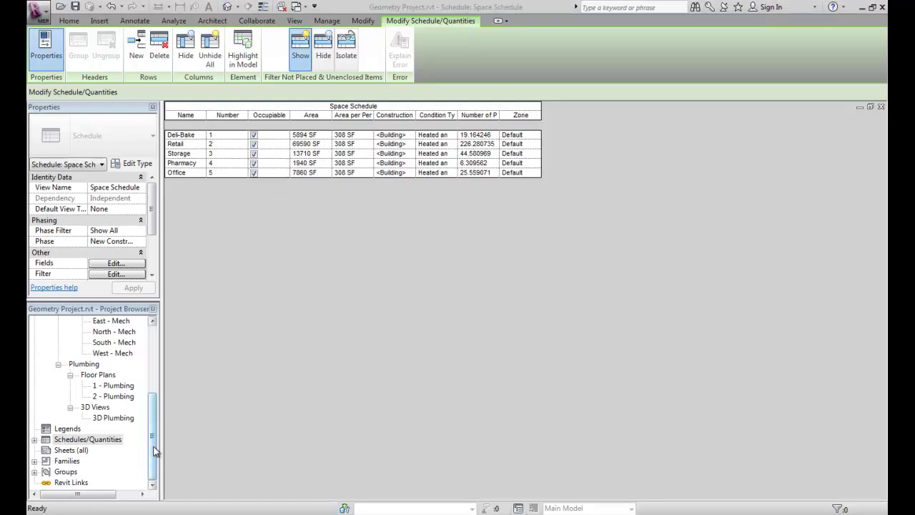
scroll(114, 401, up, 5)
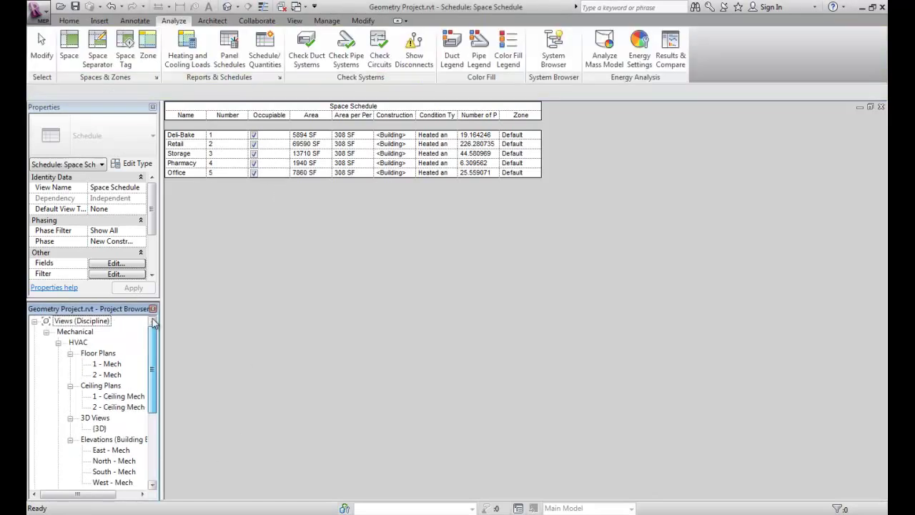
Open the 1 - Mech plan and create HVAC zone 2 for the small lower-left space.
double_click(97, 363)
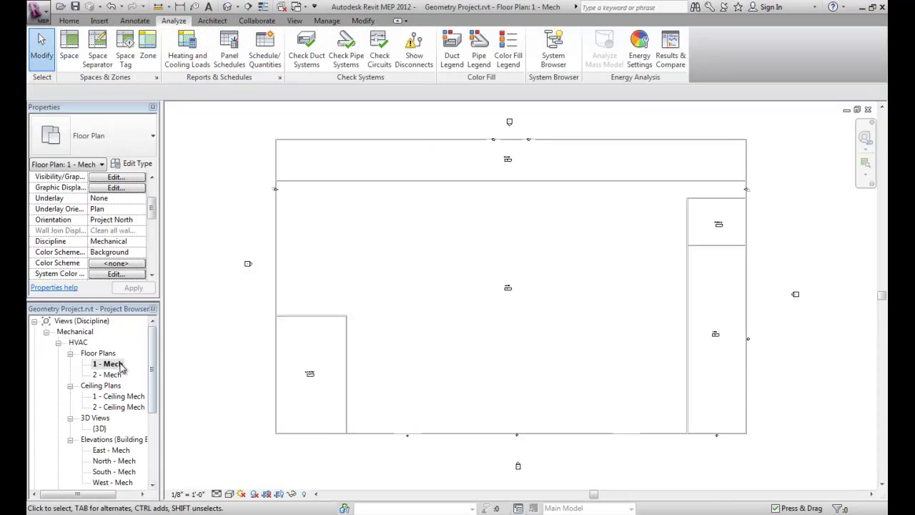
click(147, 43)
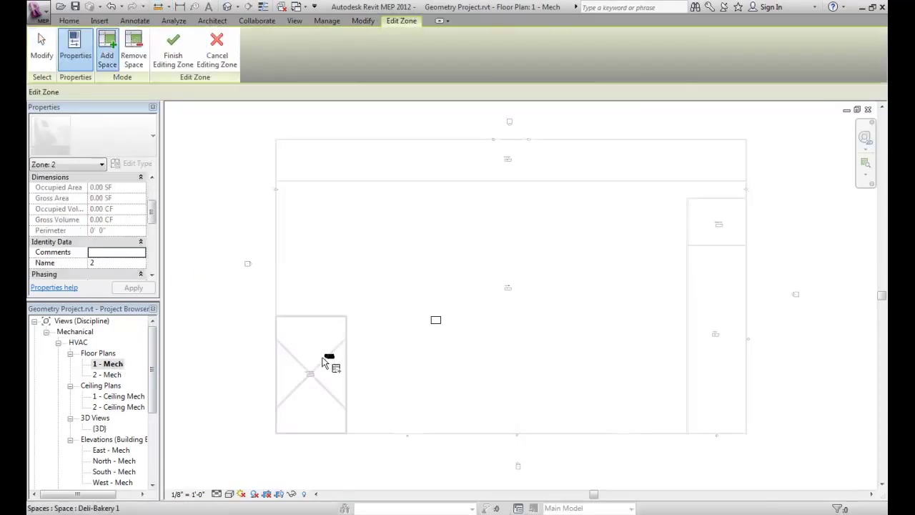
click(173, 46)
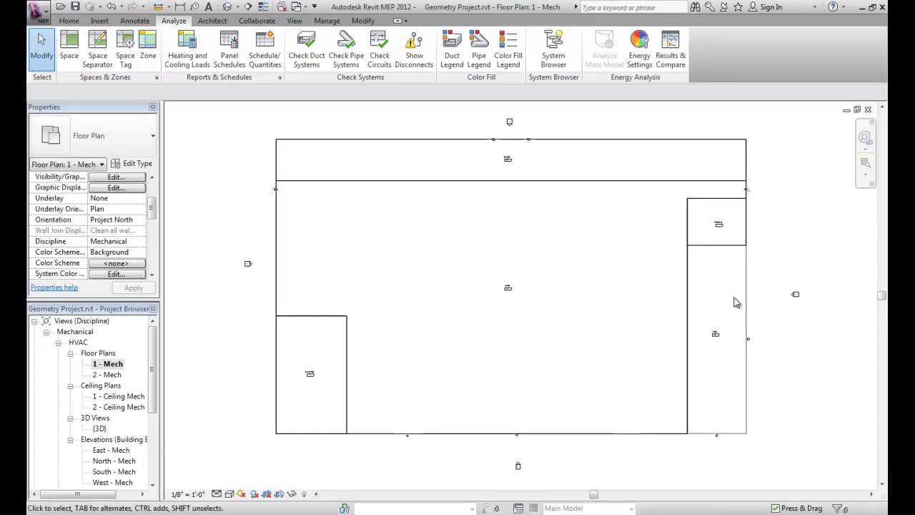
Use ZN to create zone 6 around the tall right-hand space.
key(z)
key(n)
click(729, 321)
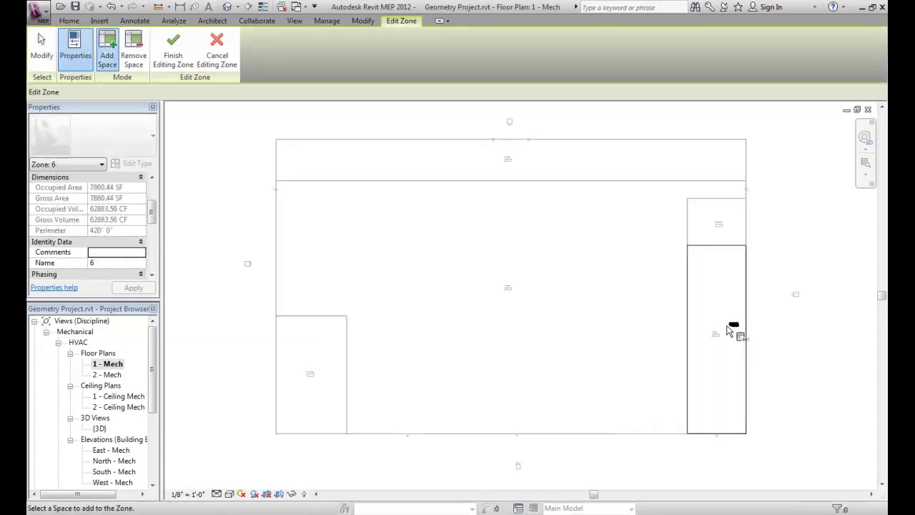
click(173, 46)
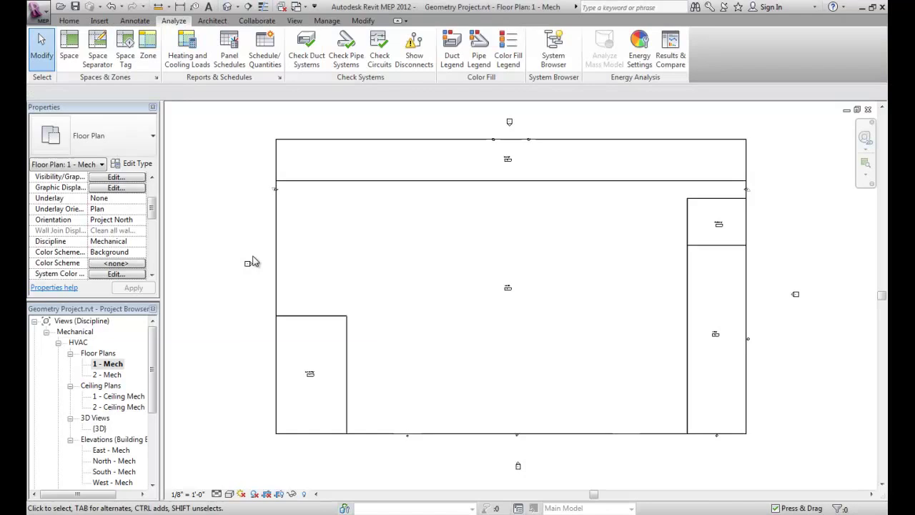
scroll(107, 429, down, 4)
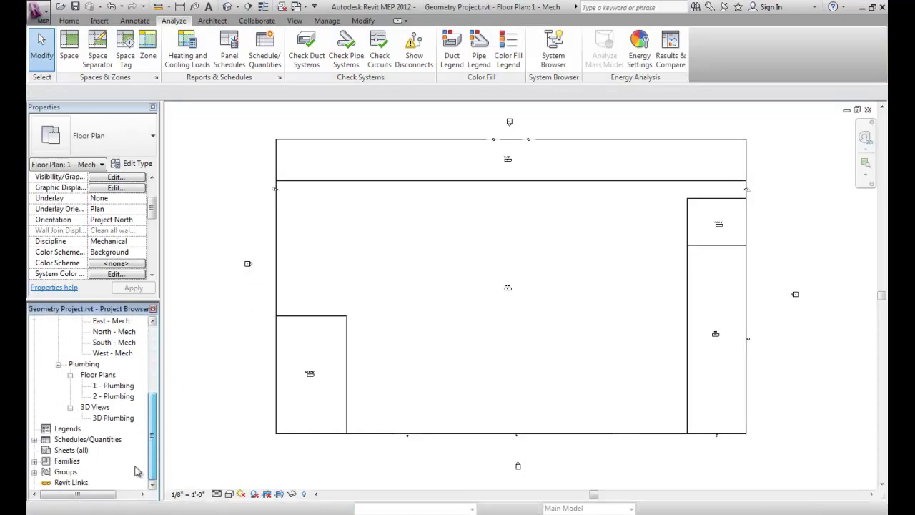
Make a new HVAC Zones schedule with fields Name, Occupied Area and Outdoor Air per Person.
right_click(88, 439)
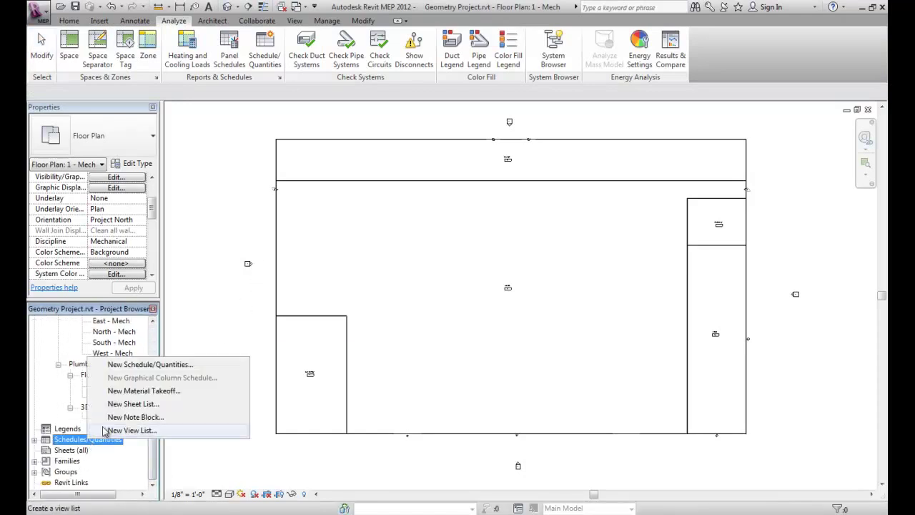
click(139, 365)
drag(443, 217, 445, 256)
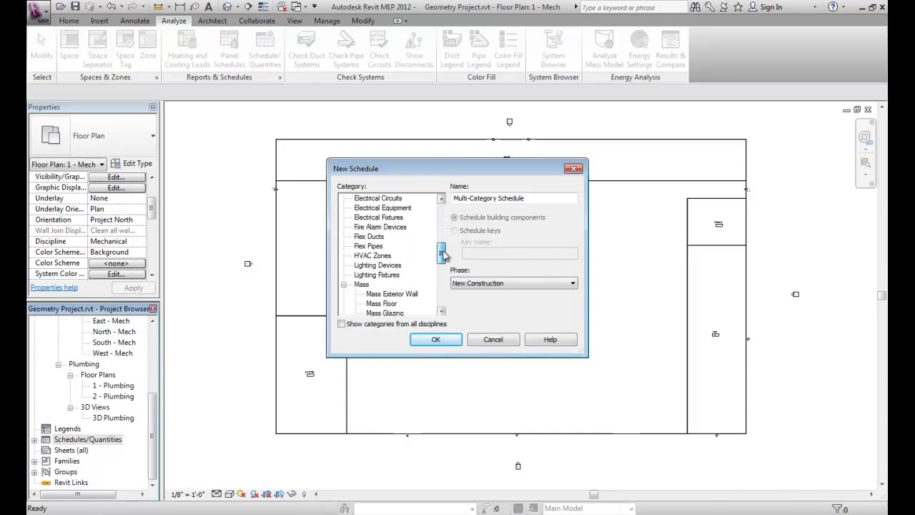
double_click(373, 256)
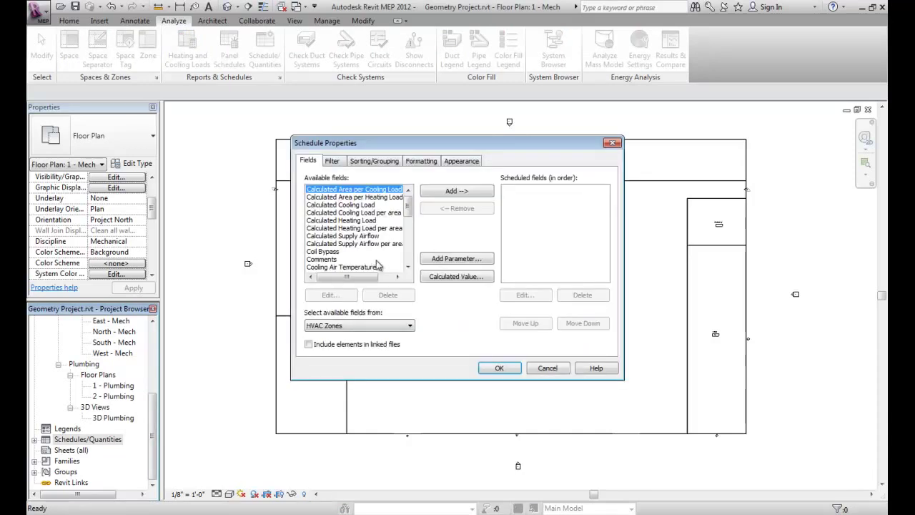
drag(408, 211, 408, 244)
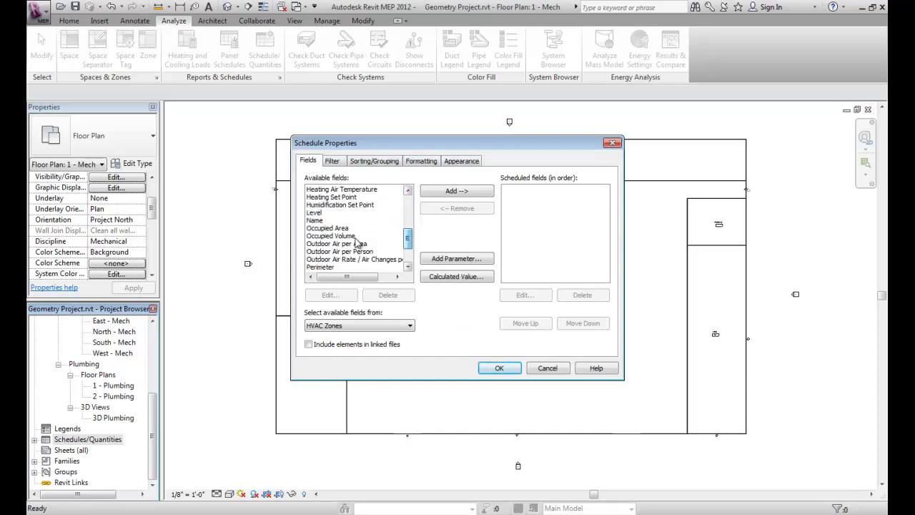
double_click(318, 221)
double_click(320, 221)
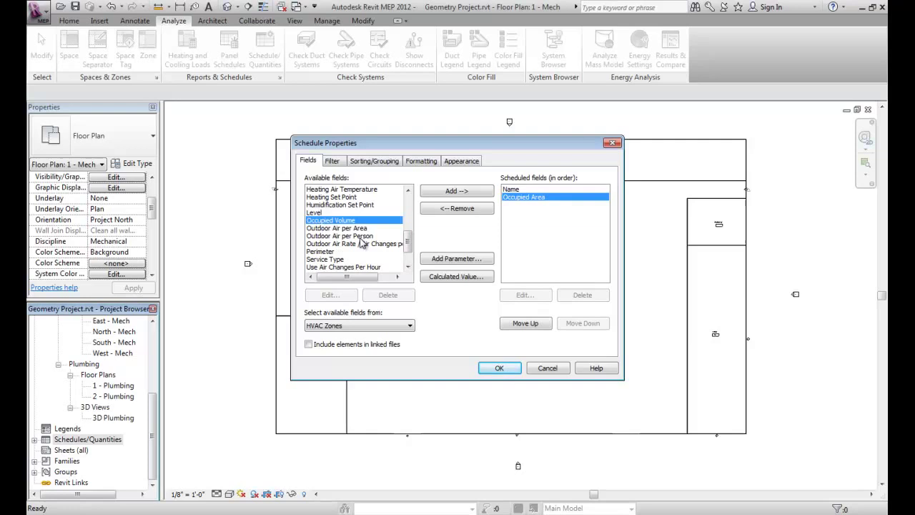
double_click(345, 236)
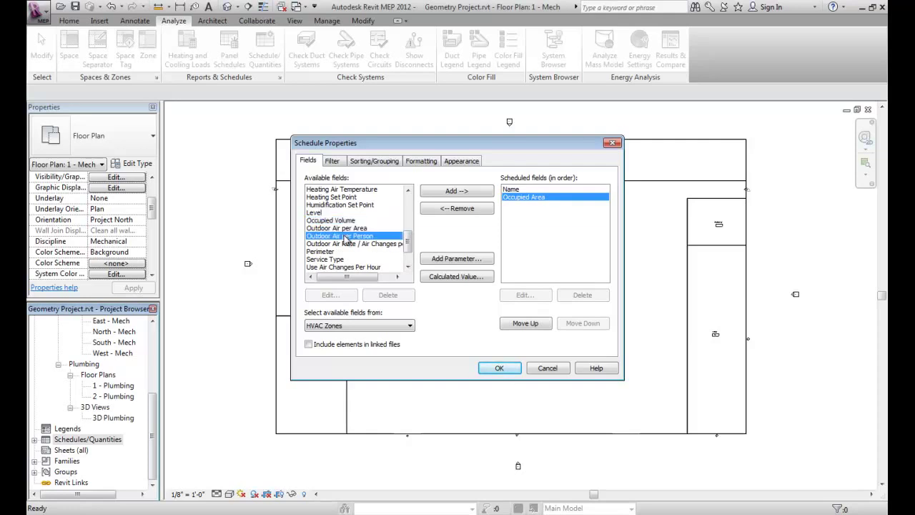
drag(409, 242, 411, 248)
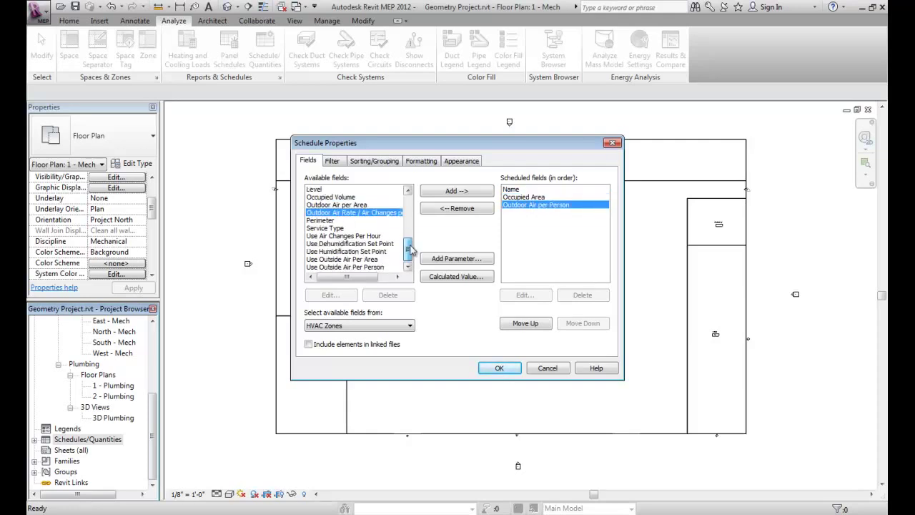
click(499, 368)
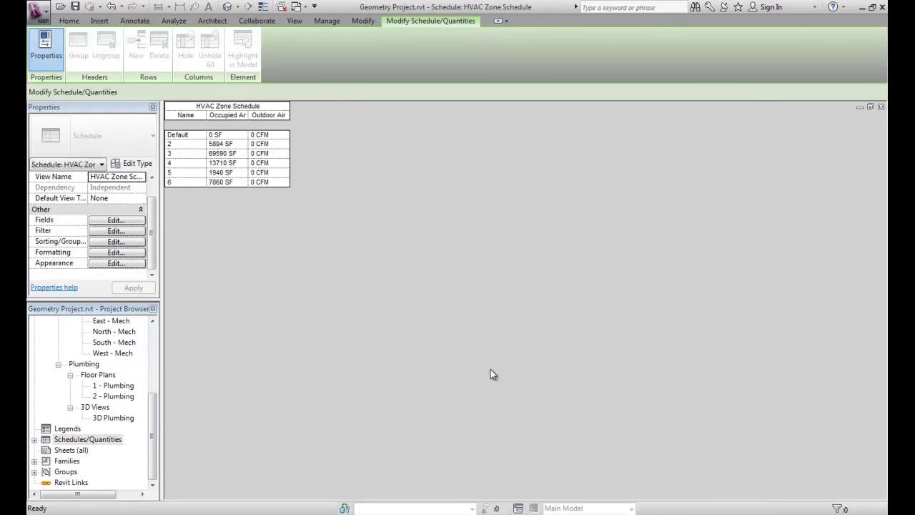
Select zone 2's Name cell in the HVAC Zone Schedule and rename it 'Deli'.
click(180, 144)
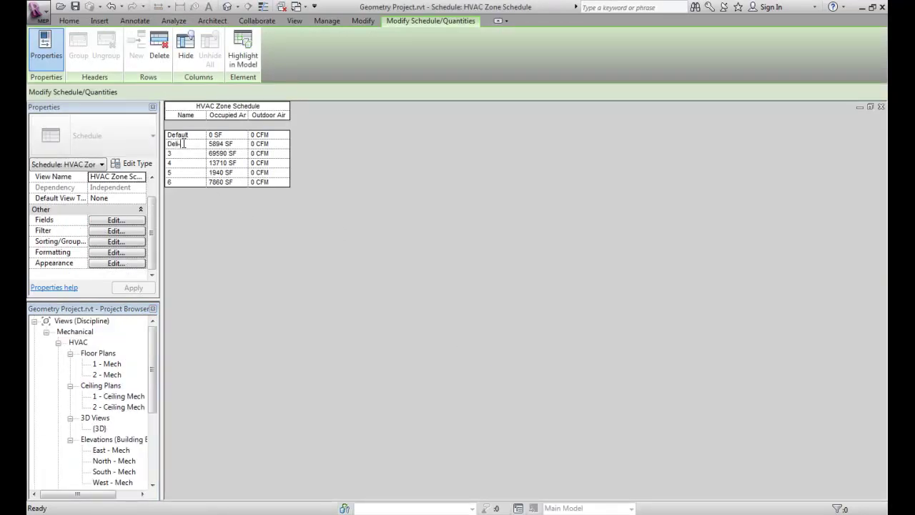